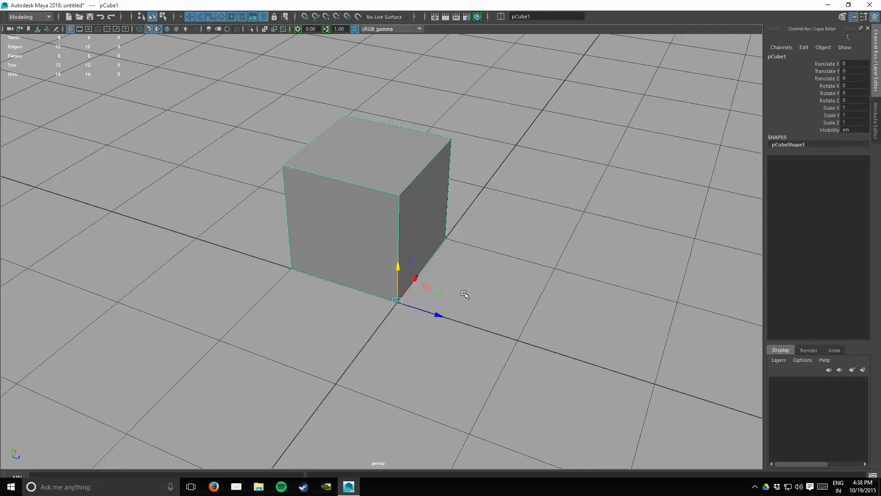
Step: Open the UV Editor for the cube and place its window beside the model
alt+drag(343, 324, 402, 254)
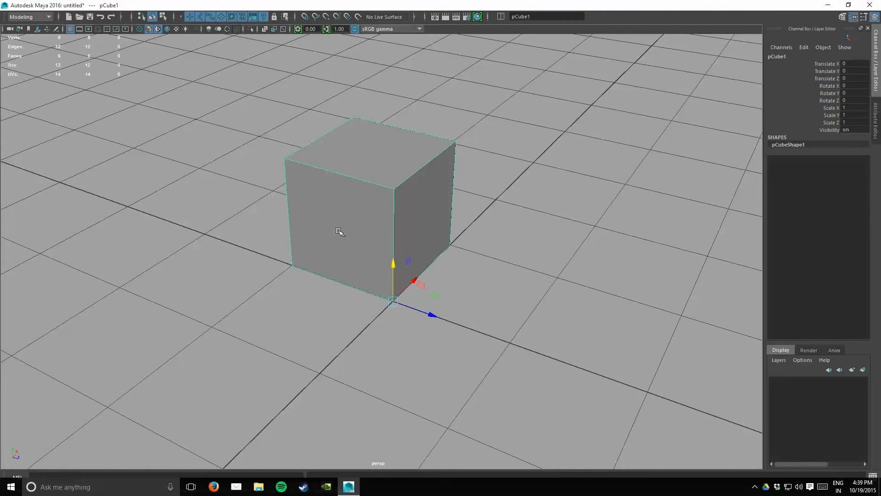
alt+drag(338, 230, 336, 236)
key(space)
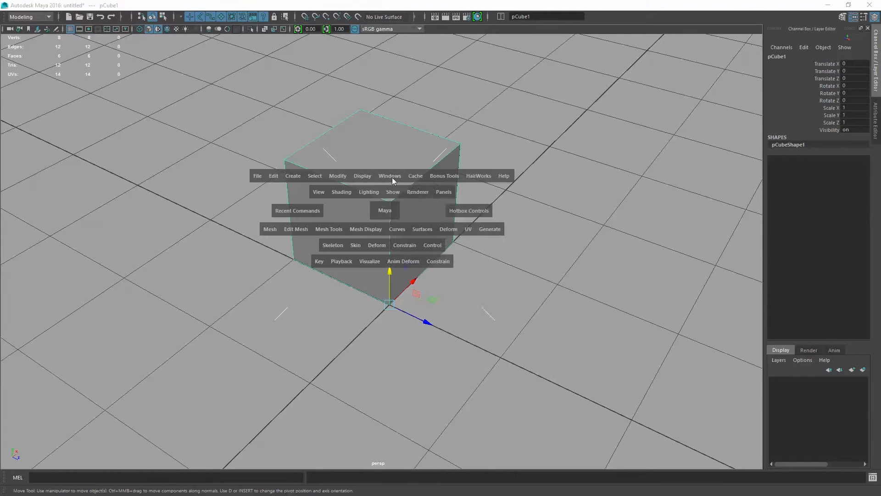
click(389, 176)
click(414, 305)
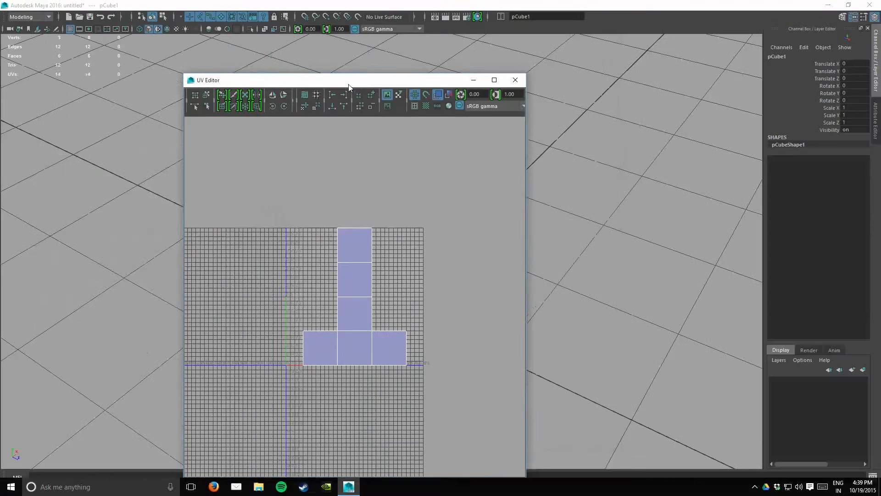
drag(349, 87, 656, 43)
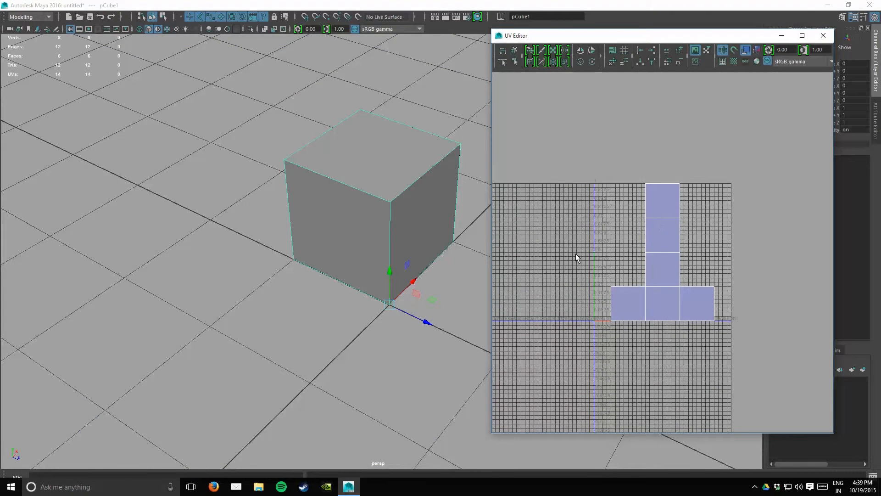
Step: Select all of the cube's UVs and scale them down slightly to leave a margin around the layout
alt+drag(394, 248, 400, 222)
alt+right_drag(287, 167, 295, 173)
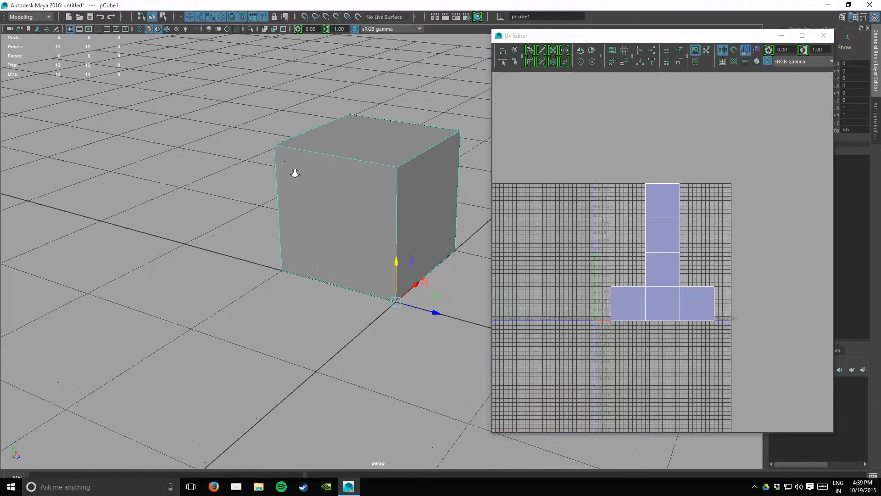
alt+drag(295, 173, 365, 177)
alt+drag(279, 191, 373, 157)
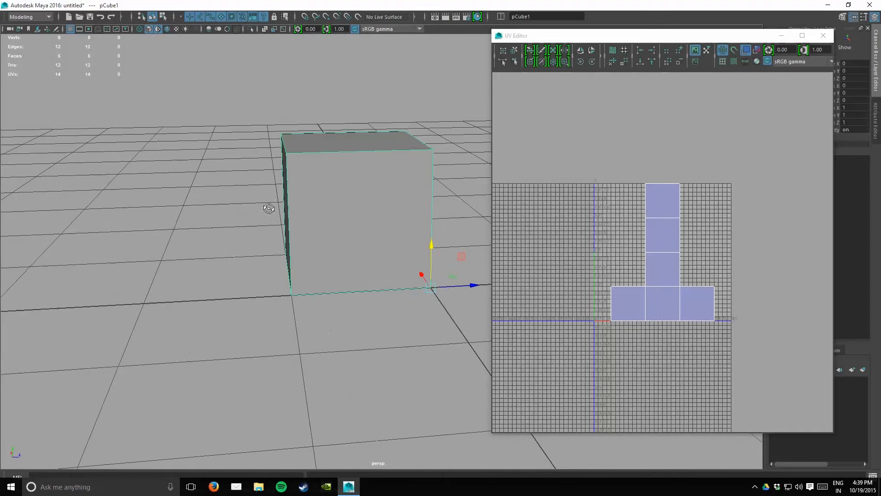
alt+drag(268, 208, 262, 222)
right_drag(637, 249, 675, 250)
drag(596, 184, 750, 371)
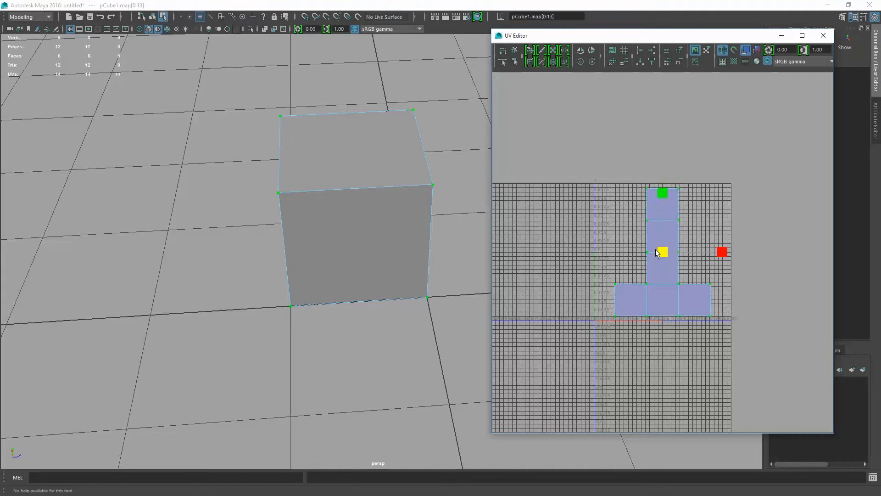
click(707, 203)
Step: Select all the UVs and copy them into a new UV set named Lightmap
scroll(682, 250, up, 3)
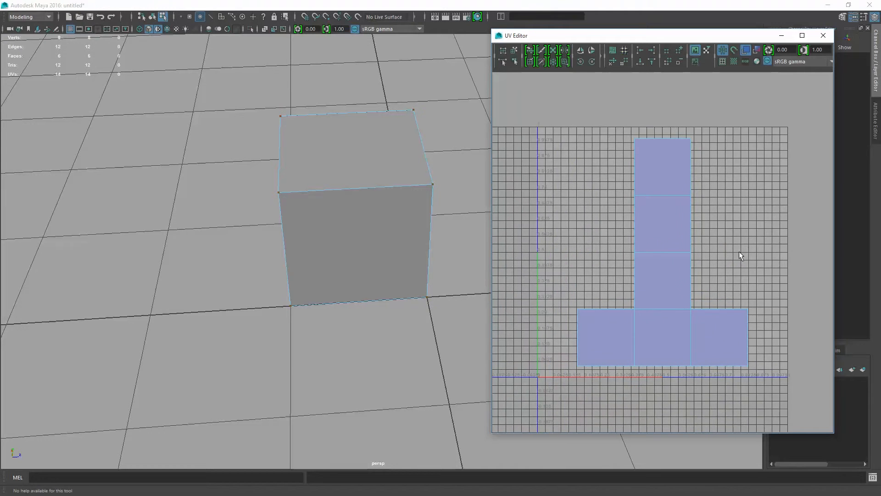
alt+middle_drag(661, 255, 665, 250)
alt+right_drag(544, 228, 551, 227)
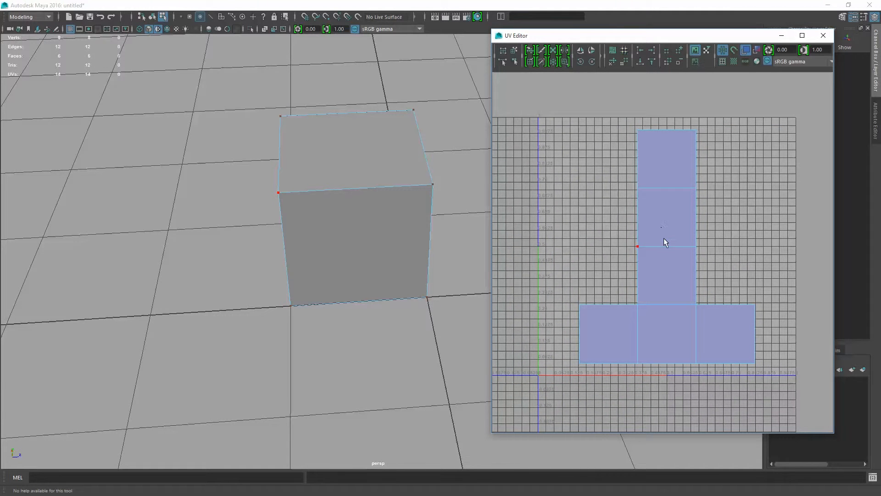
right_drag(671, 222, 670, 197)
drag(540, 100, 804, 393)
key(r)
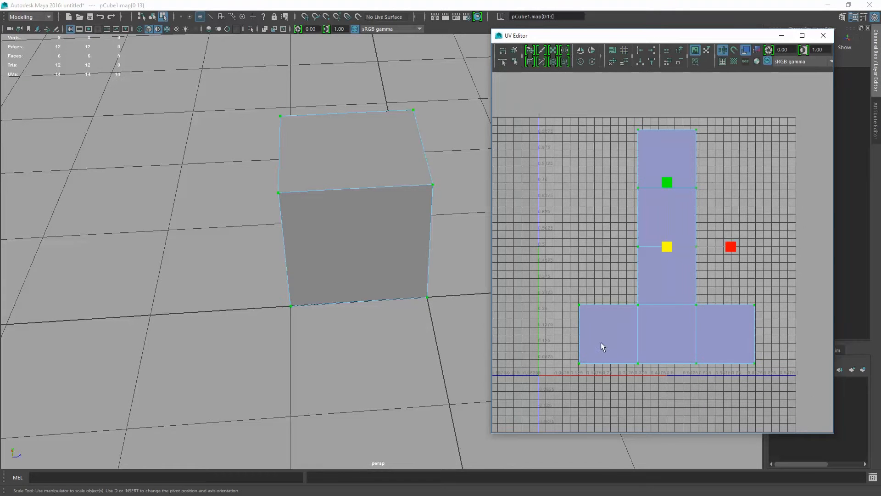
key(space)
click(536, 251)
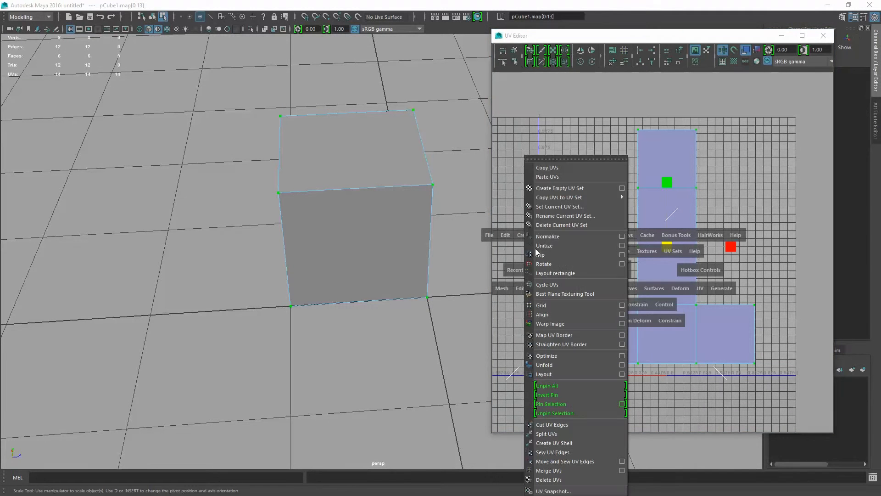
mouse_move(598, 199)
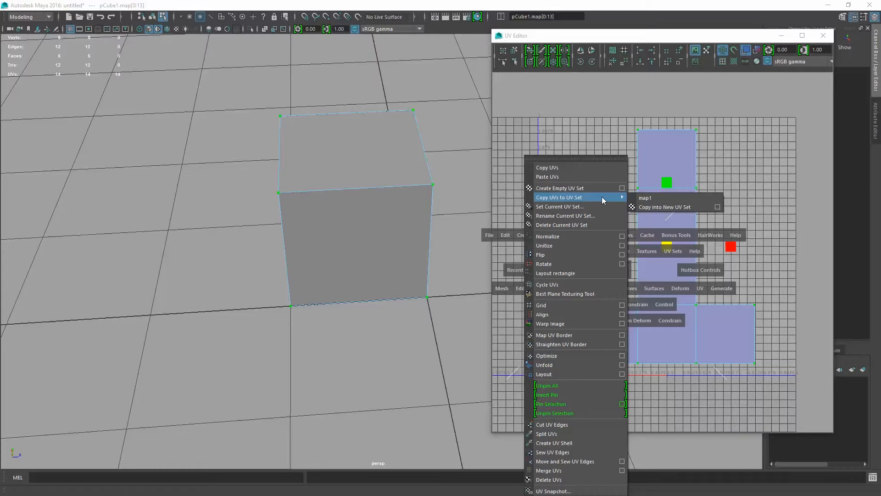
click(718, 205)
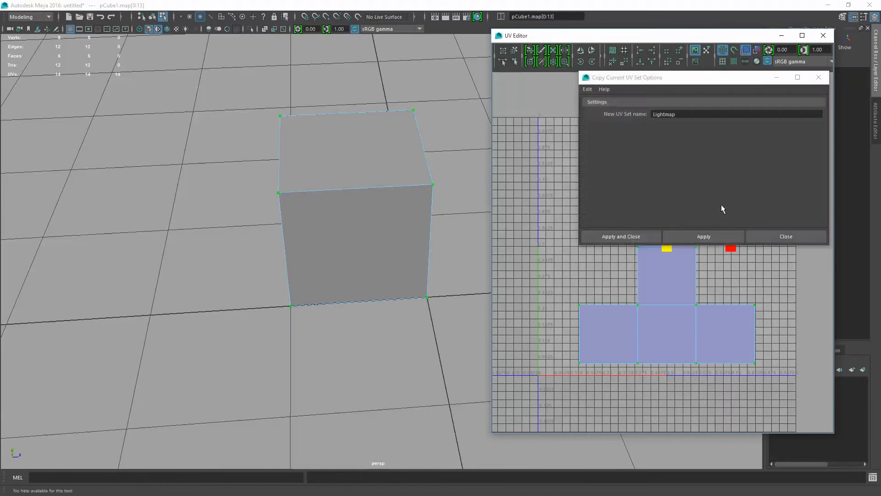
drag(691, 36, 352, 24)
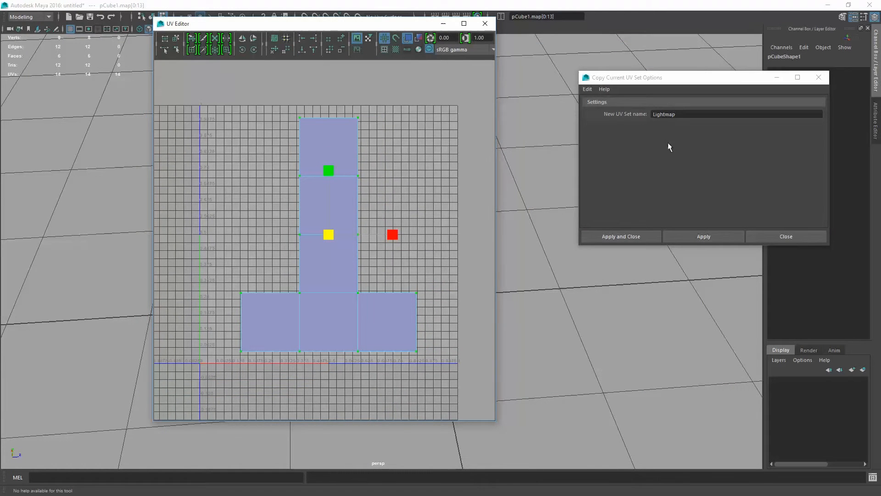
click(624, 236)
Step: Compare the cube's UV sets by switching to map1 and back to Lightmap
right_drag(302, 178, 344, 175)
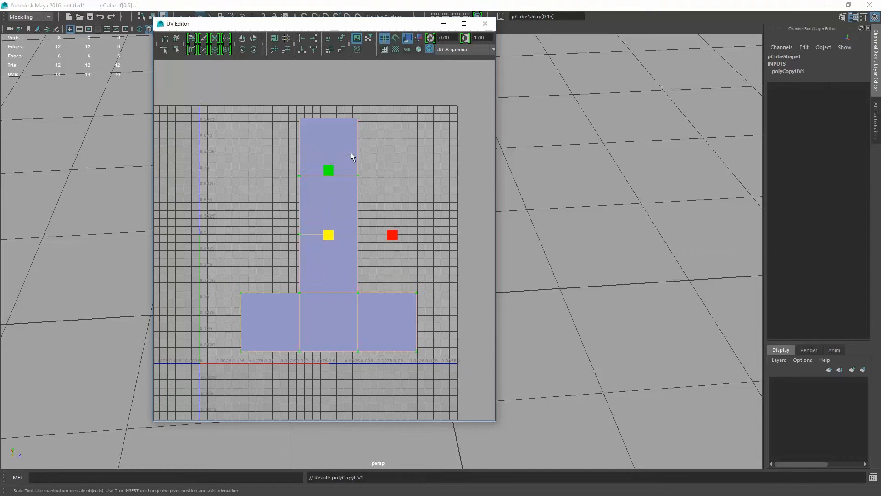
click(356, 174)
click(412, 161)
drag(195, 88, 476, 383)
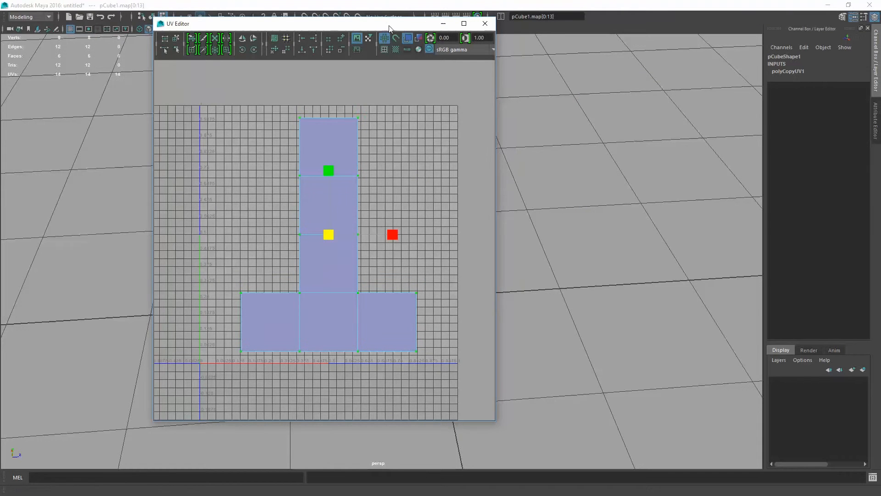
key(space)
click(389, 205)
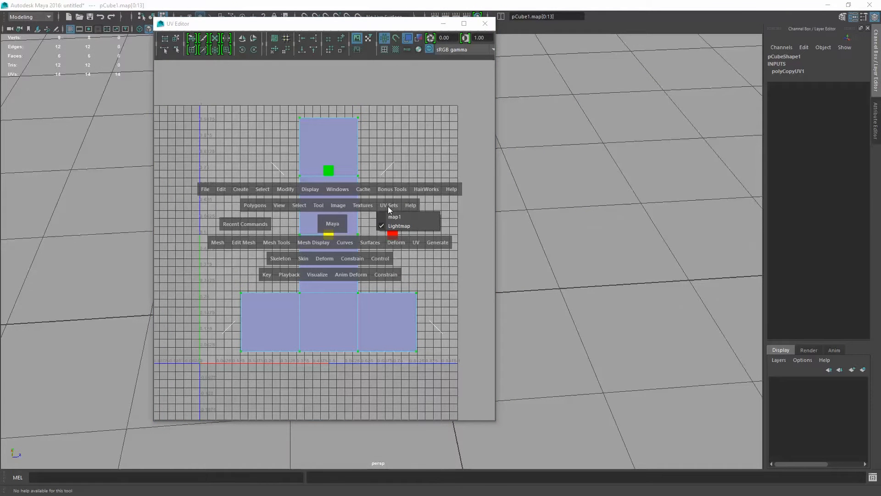
click(408, 219)
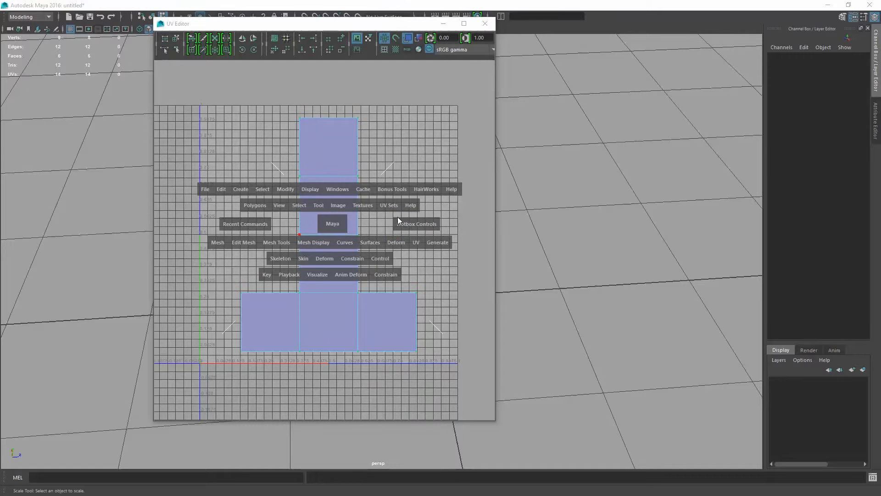
click(390, 208)
click(393, 226)
Step: Select every edge of the cube in the Lightmap UV set and cut the UVs along them
right_drag(337, 201, 401, 194)
right_drag(303, 136, 304, 111)
drag(202, 96, 473, 382)
shift+right_drag(335, 241, 293, 243)
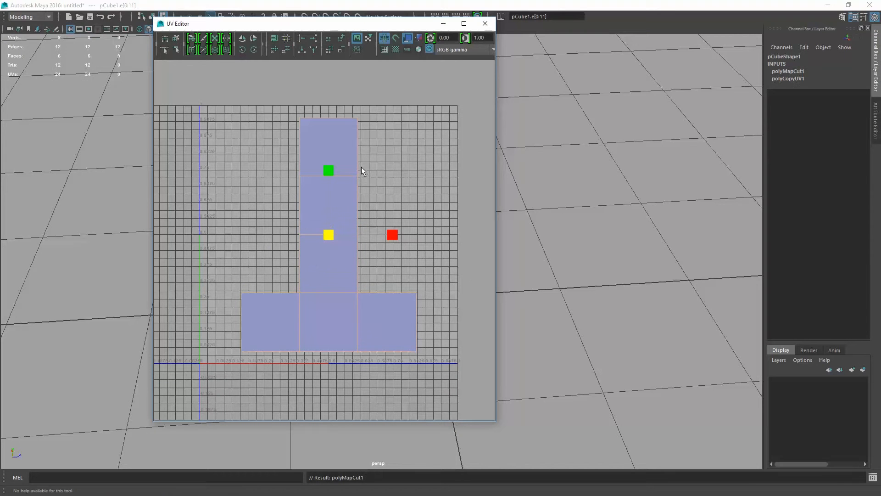
Step: Select all the Lightmap UVs and lay them out as six separate face shells, leaving them deselected
right_drag(368, 170, 405, 161)
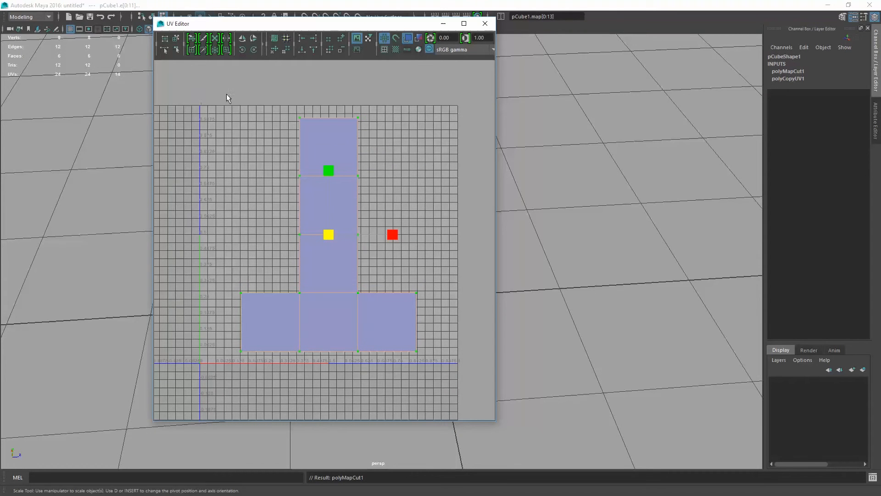
drag(226, 93, 480, 381)
shift+right_drag(298, 275, 243, 278)
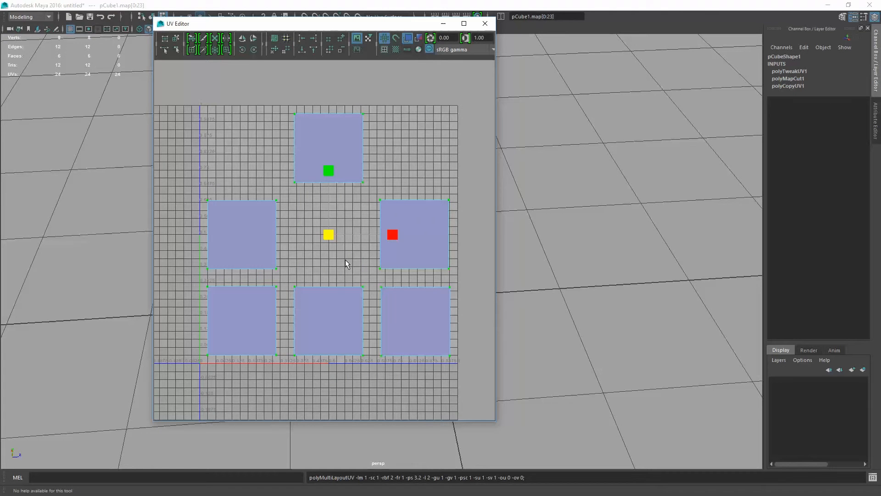
click(347, 198)
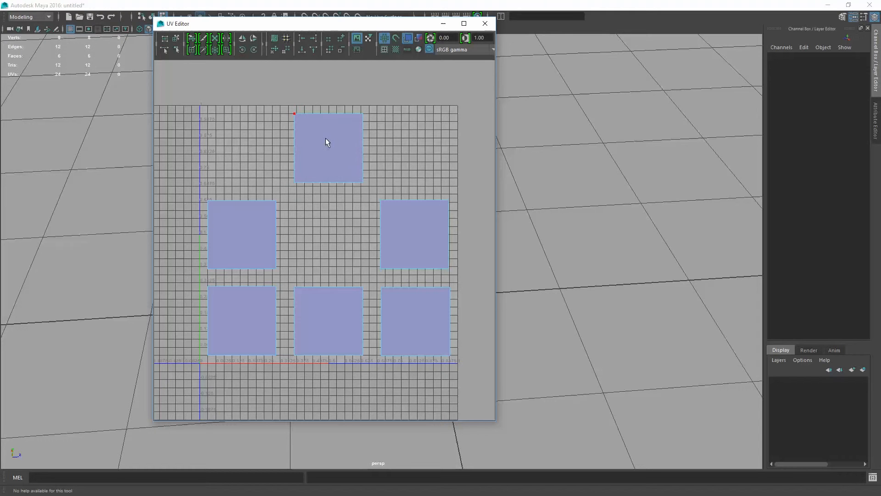
Step: Reset the UV Editor grid options to their default settings and apply them
right_drag(327, 115, 369, 115)
key(space)
click(292, 183)
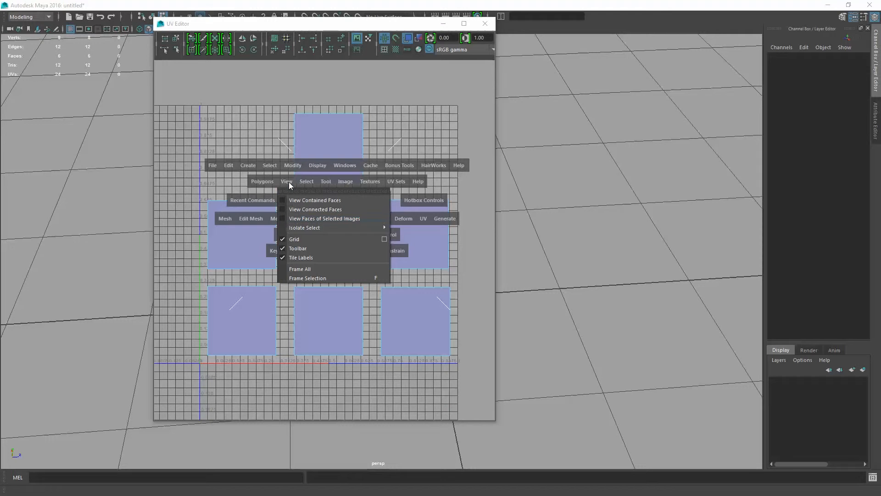
click(382, 239)
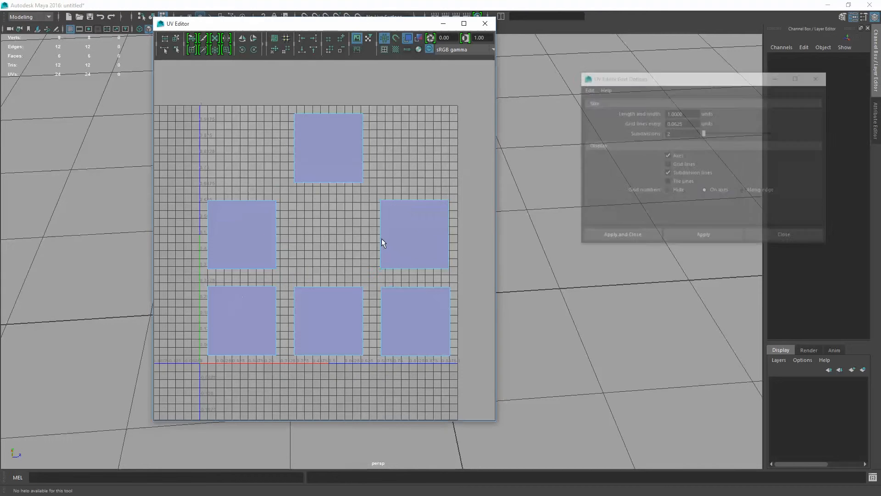
click(584, 89)
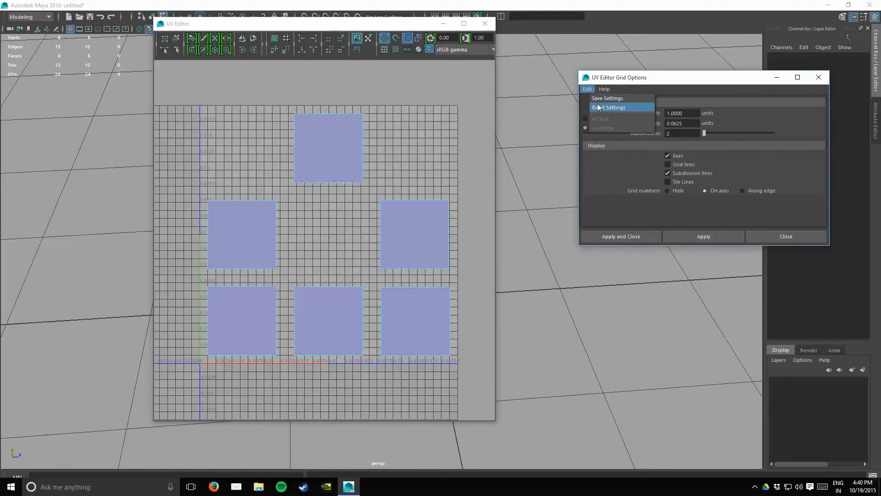
click(606, 108)
click(693, 235)
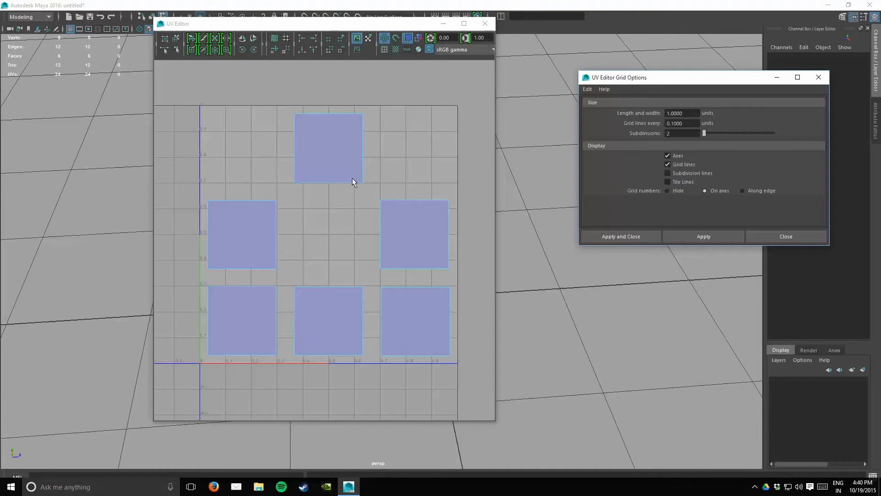
Step: Switch to the Windows Calculator and place it near the grid options
alt+middle_drag(254, 153, 307, 166)
alt+right_drag(307, 166, 295, 164)
alt+middle_drag(295, 164, 268, 152)
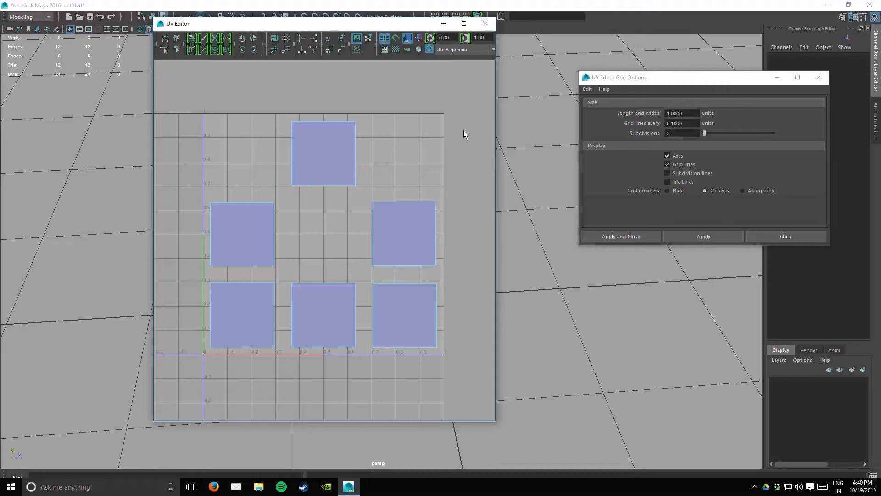
click(53, 489)
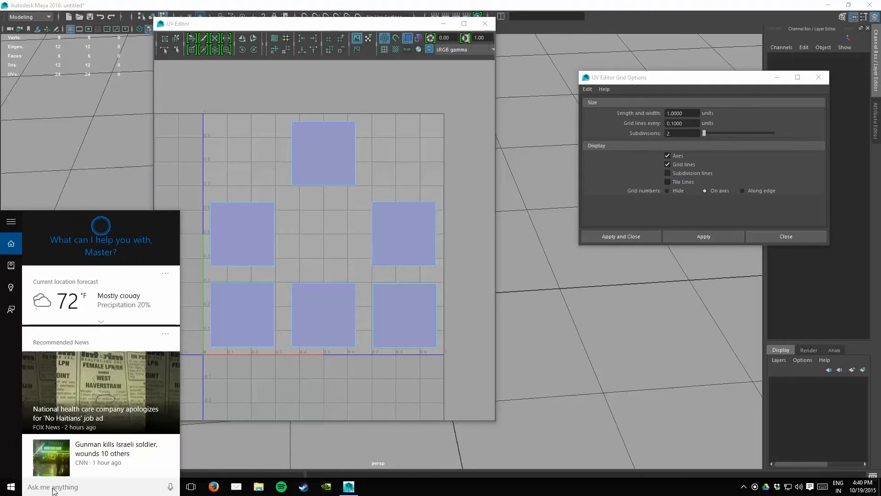
text(calc)
key(Return)
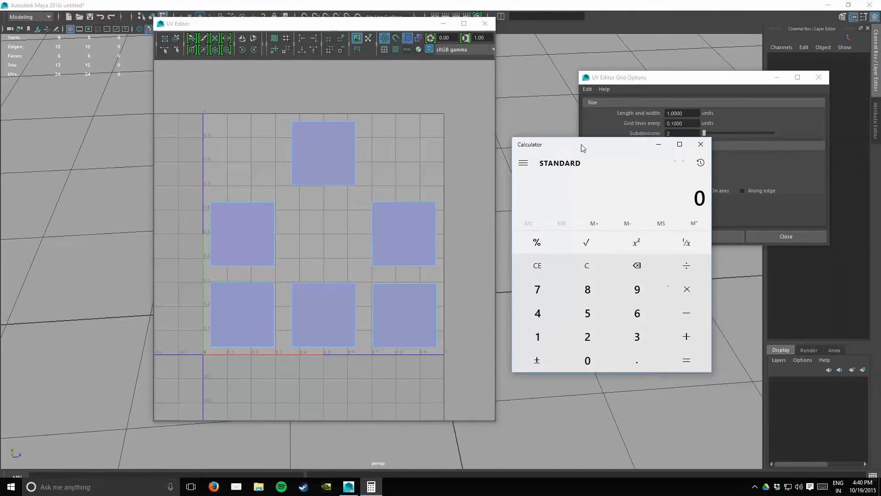
drag(580, 144, 447, 122)
drag(502, 126, 578, 191)
click(585, 350)
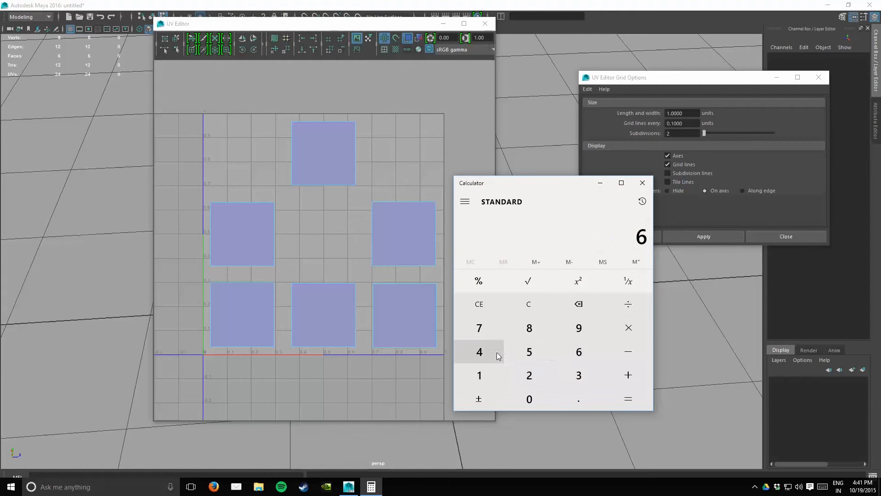
click(496, 351)
click(494, 304)
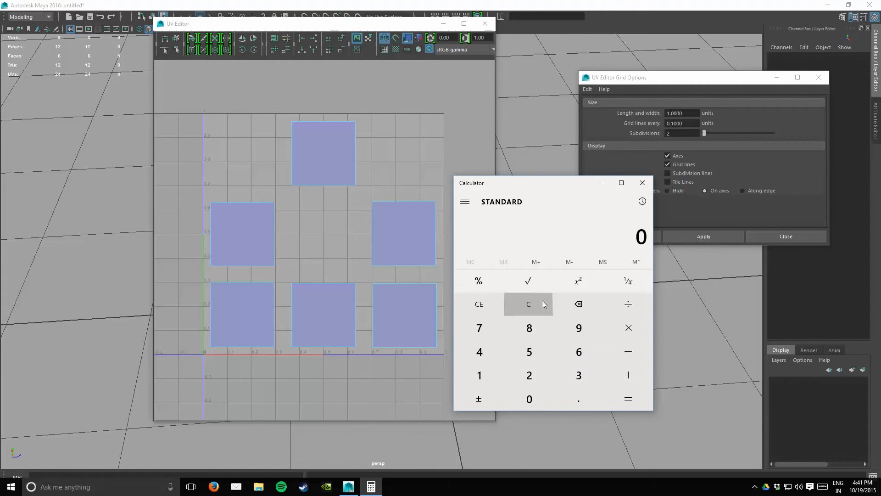
Step: Calculate 1 divided by 64 for the lightmap grid spacing
click(486, 379)
click(628, 304)
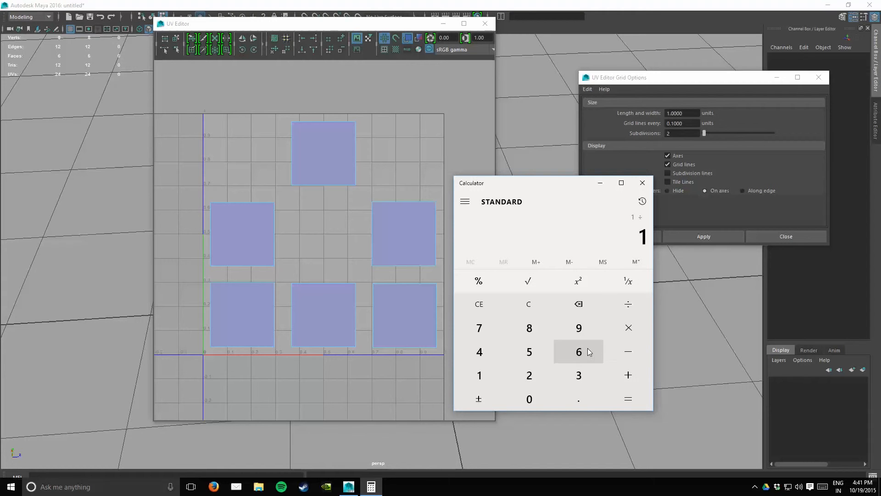
click(567, 352)
click(495, 353)
click(627, 398)
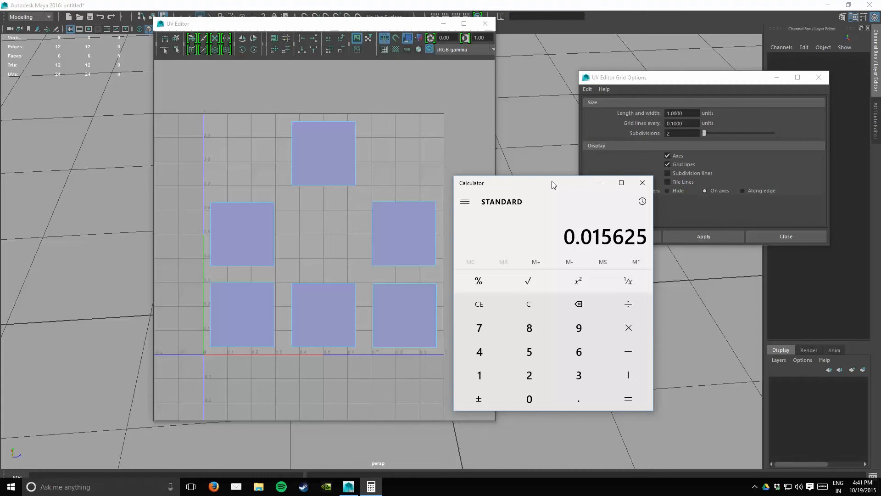
Step: Copy the calculated quotient to the clipboard and close the calculator
drag(552, 183, 501, 140)
right_click(534, 195)
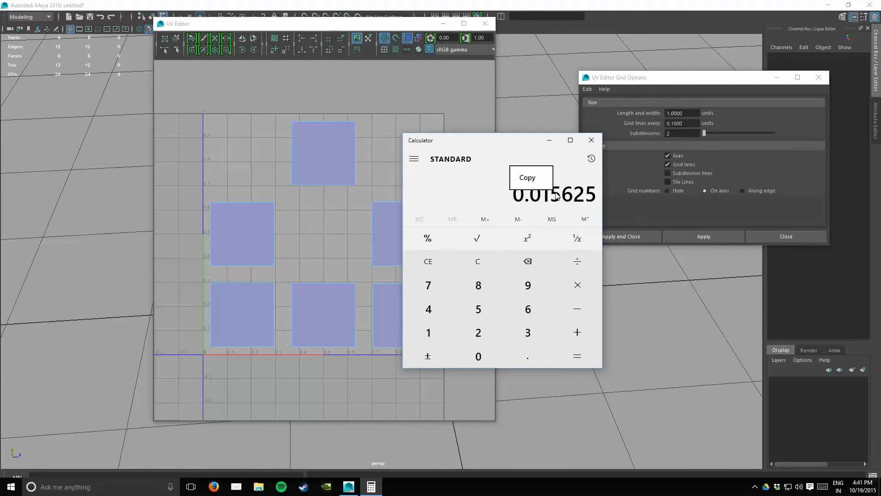
click(542, 181)
click(592, 139)
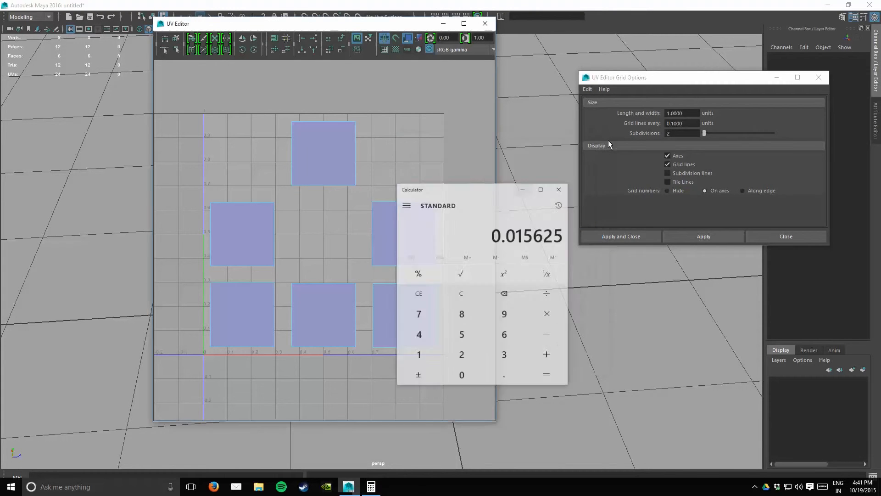
Step: Set the UV Editor grid lines to every 0.015625 units by pasting the quotient, and apply the options
click(593, 131)
key(ctrl+v)
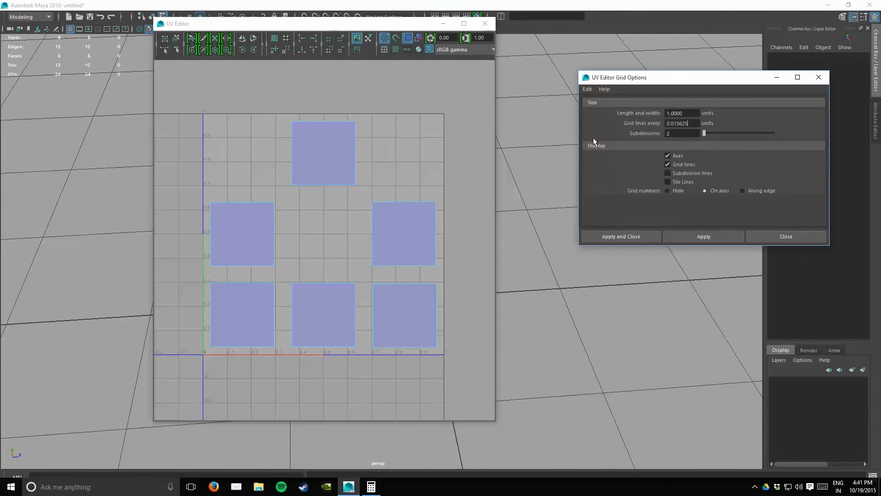
click(700, 237)
Step: Examine how the shell edges and the gaps between shells line up with the 64-pixel grid
click(221, 195)
scroll(264, 194, up, 2)
alt+middle_drag(264, 194, 286, 198)
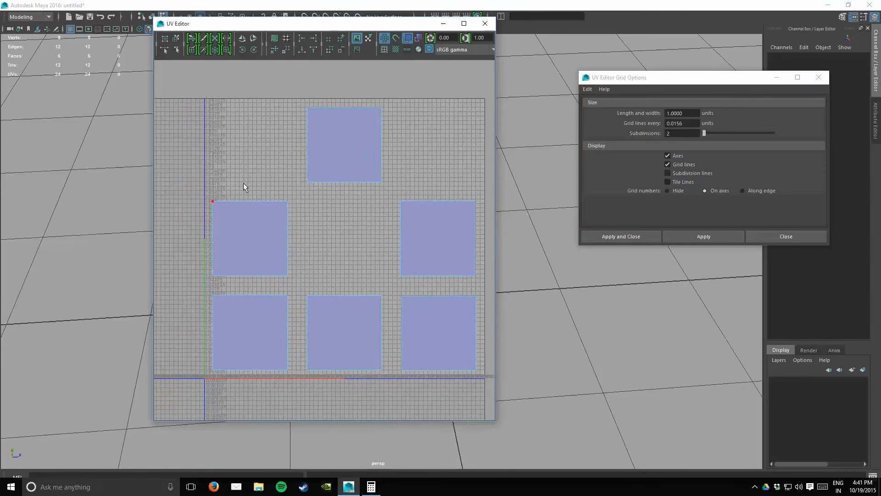
scroll(258, 174, up, 2)
alt+middle_drag(264, 171, 342, 169)
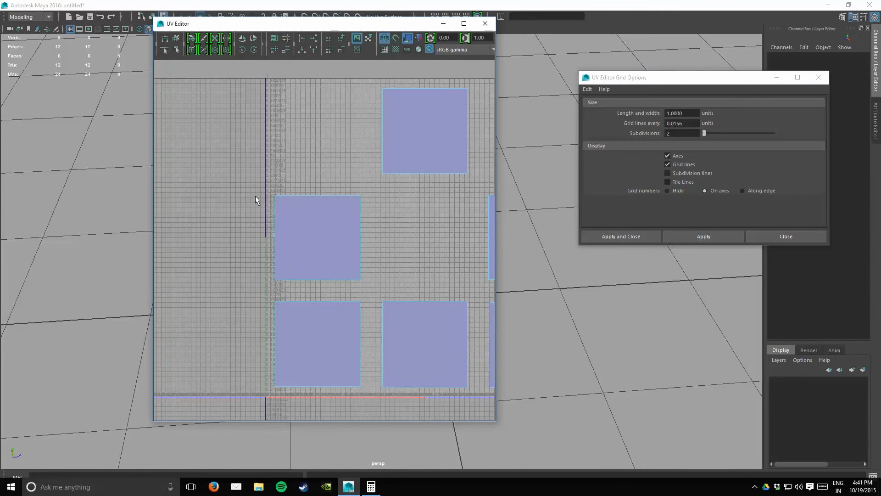
alt+right_drag(255, 195, 350, 191)
drag(263, 189, 263, 189)
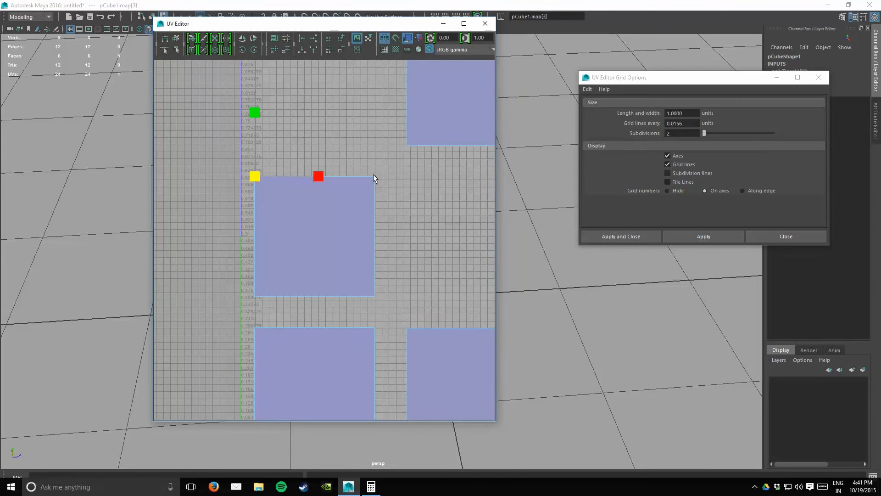
right_drag(374, 161, 391, 154)
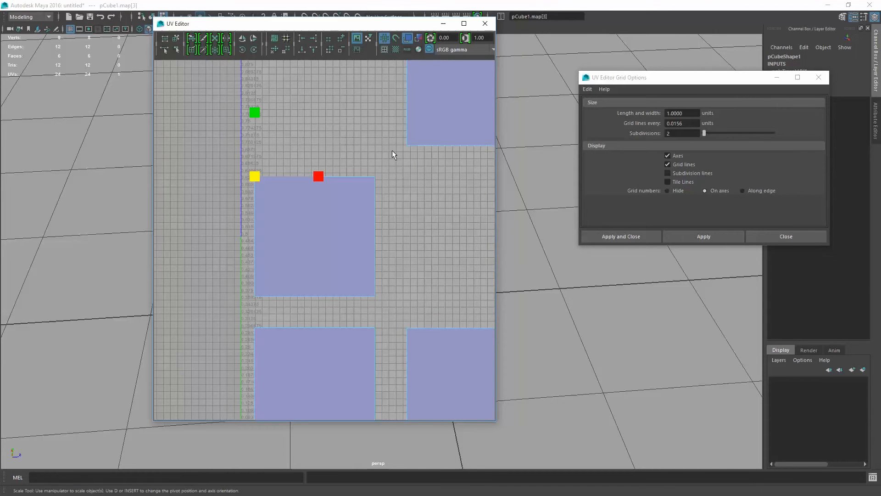
click(400, 156)
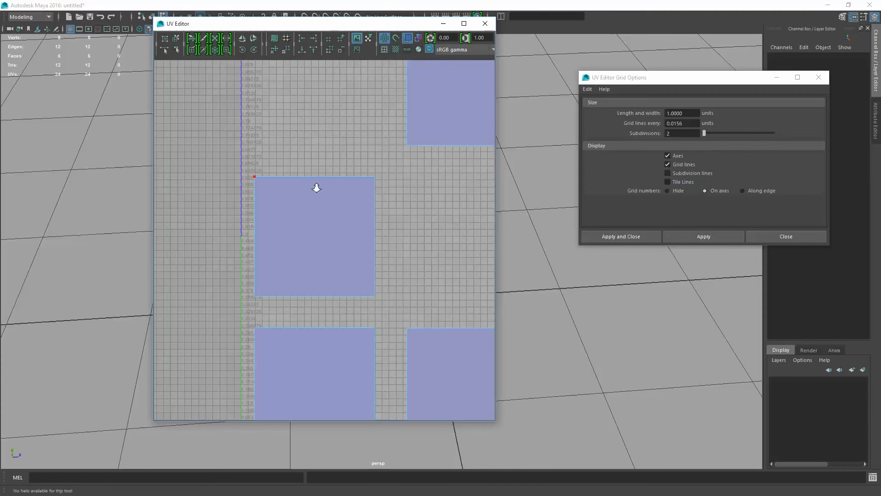
scroll(285, 192, down, 2)
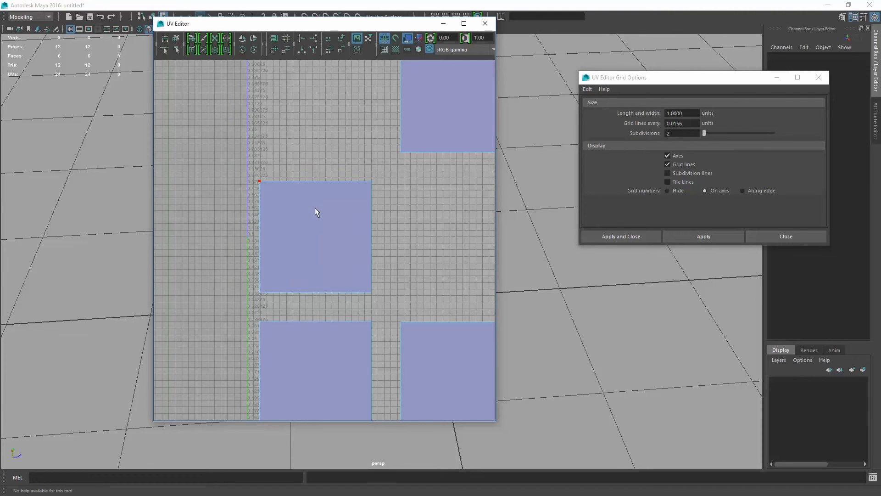
Step: Select all UVs of the middle-row left shell, shift its pivot to its upper-left corner and snap the shell into the upper-left corner of the UV tile, two grid cells in
right_drag(312, 208, 343, 202)
alt+right_drag(406, 221, 297, 217)
drag(250, 173, 368, 288)
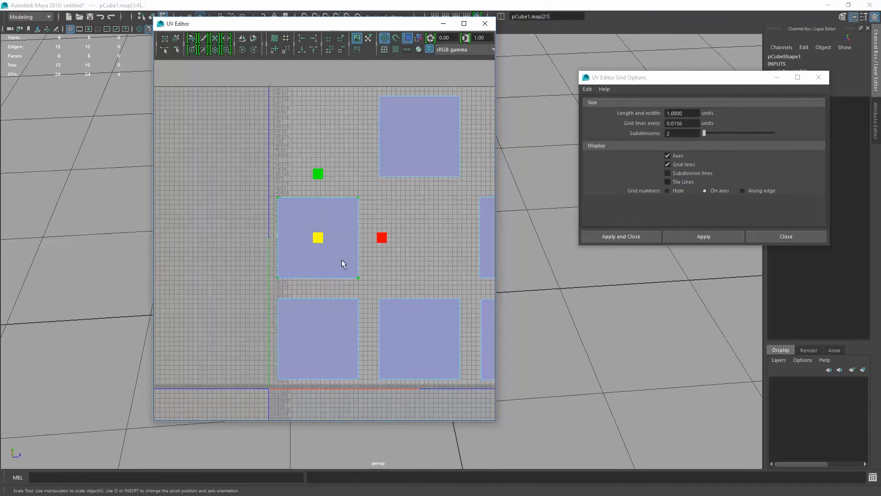
key(w)
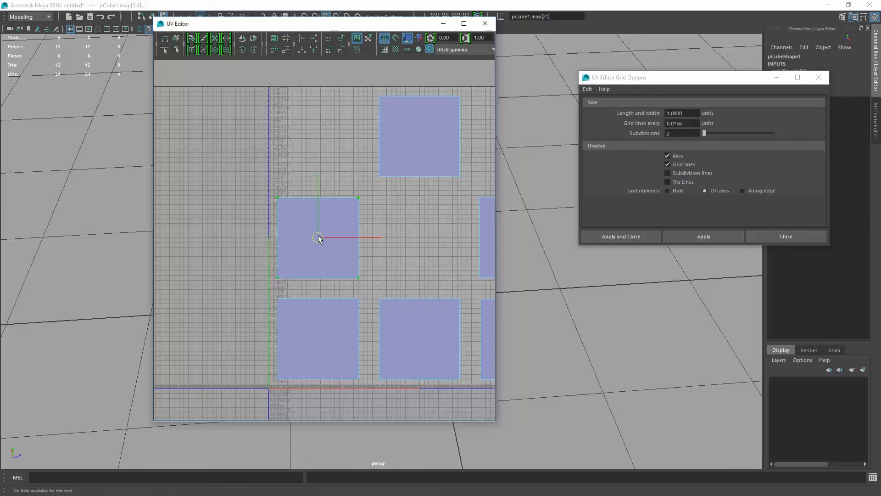
drag(318, 236, 277, 200)
drag(279, 197, 280, 97)
Step: Snap the individual corner UVs of the upper-left shell onto the nearest grid intersections
alt+right_drag(224, 120, 349, 128)
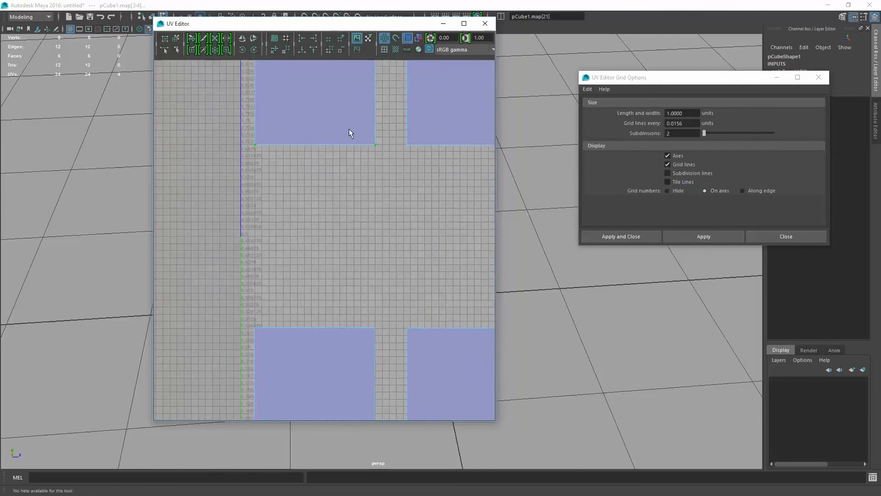
alt+middle_drag(310, 104, 367, 250)
alt+right_drag(367, 250, 429, 197)
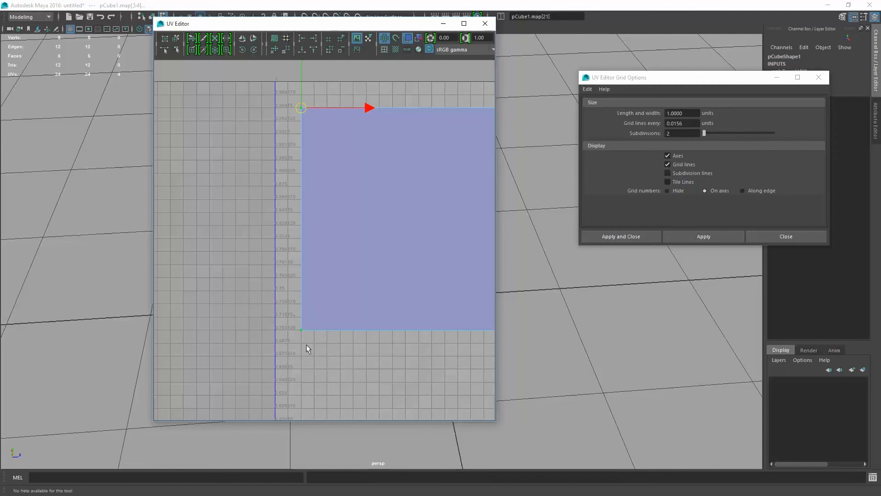
mouse_move(294, 322)
mouse_down()
mouse_move(311, 347)
mouse_move(297, 336)
mouse_up()
key(x)
alt+middle_drag(401, 297, 279, 361)
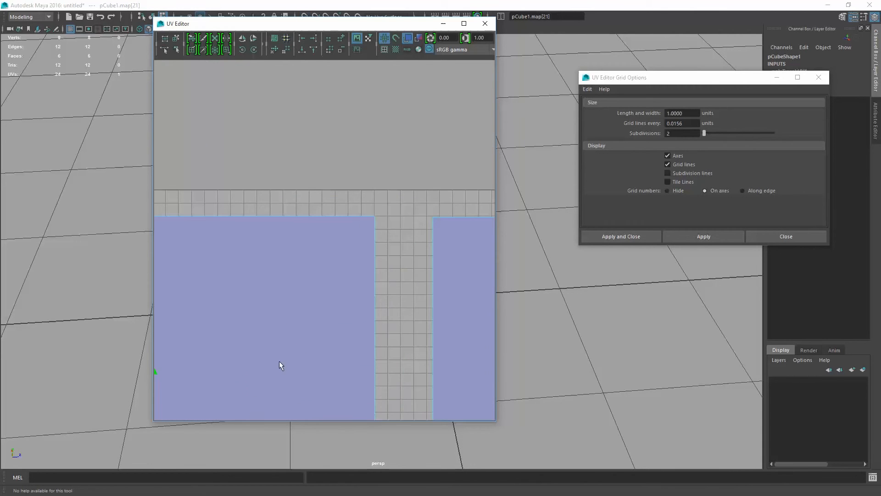
key(x)
drag(397, 239, 375, 217)
alt+middle_drag(378, 247, 373, 100)
drag(365, 285, 374, 300)
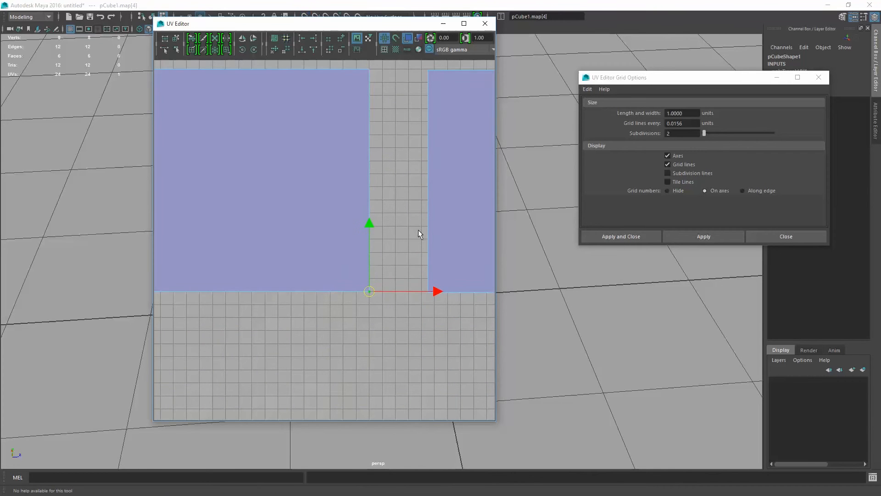
Step: Snap the upper shell's corner UV to the grid and move that shell to two grid cells beside the first one
alt+middle_drag(419, 230, 337, 328)
drag(338, 159, 358, 181)
key(x)
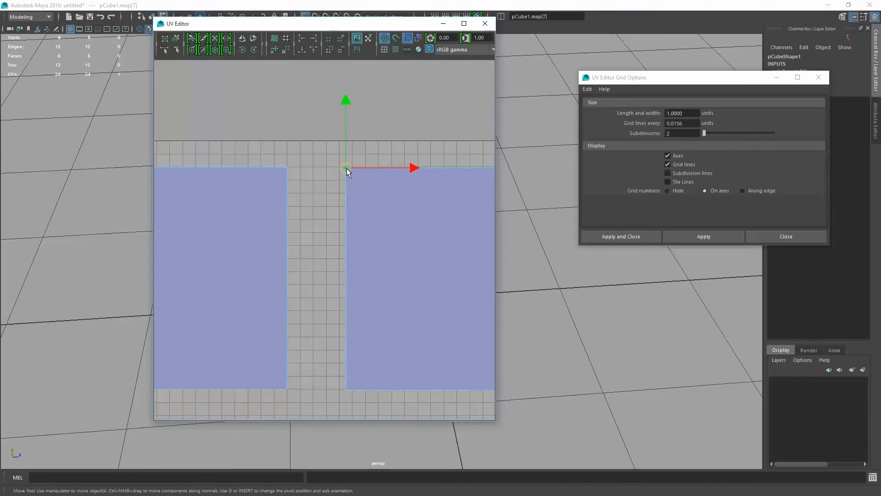
alt+right_drag(398, 194, 297, 236)
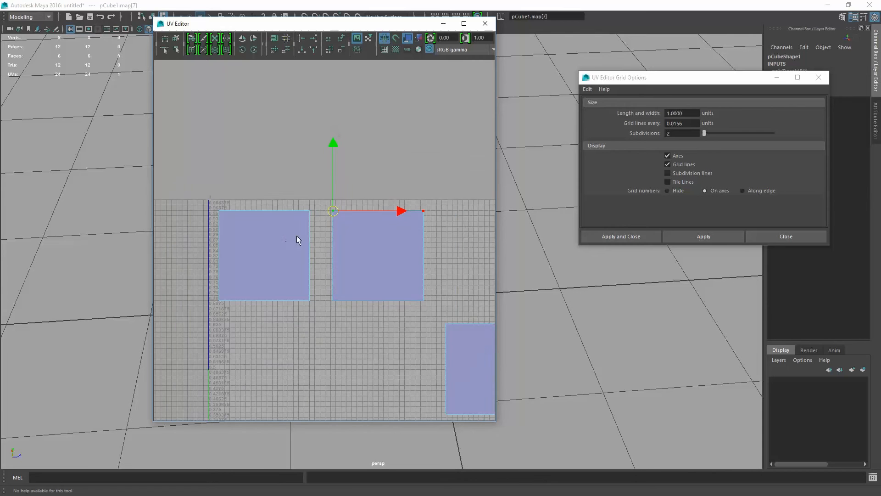
drag(321, 168, 440, 326)
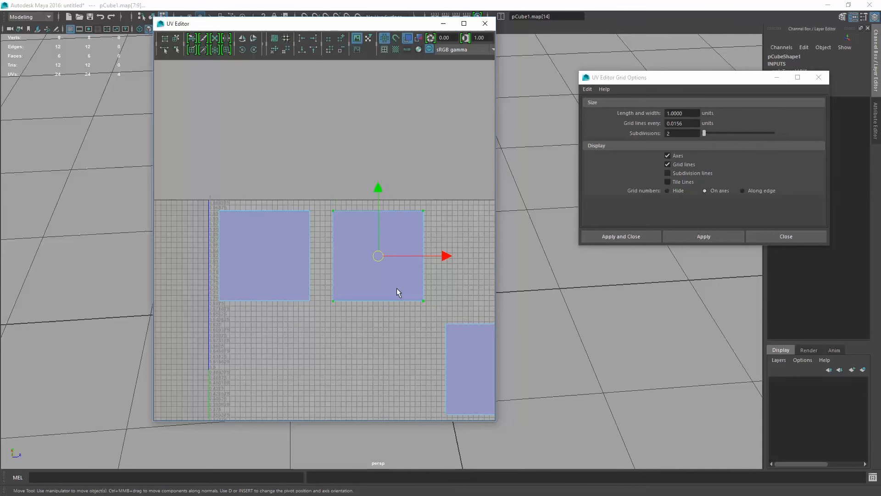
key(v)
drag(382, 256, 320, 210)
scroll(324, 239, up, 2)
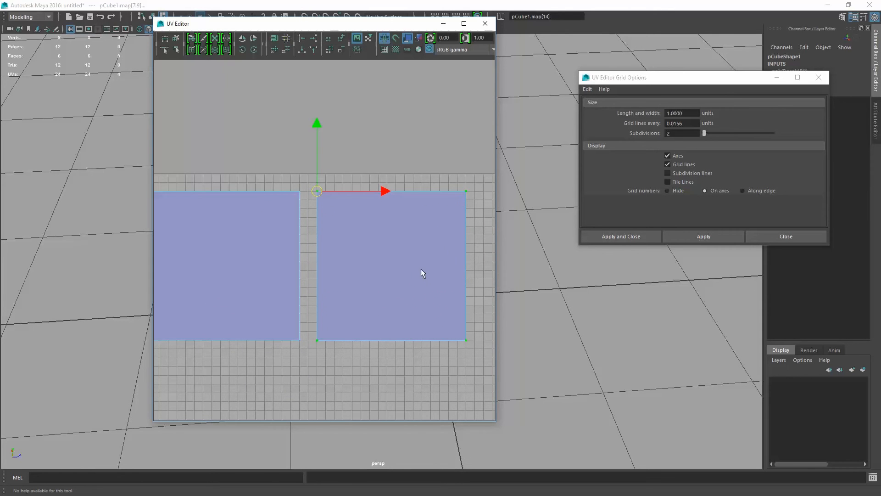
alt+middle_drag(459, 227, 410, 207)
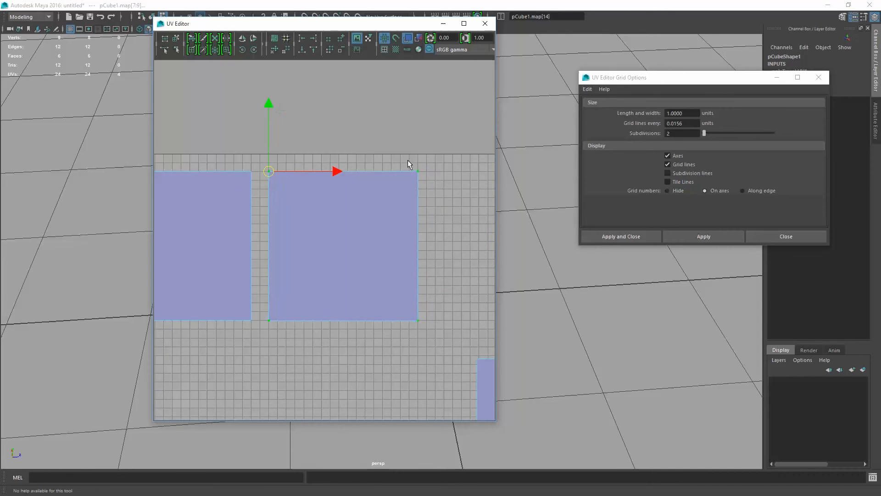
drag(407, 160, 428, 178)
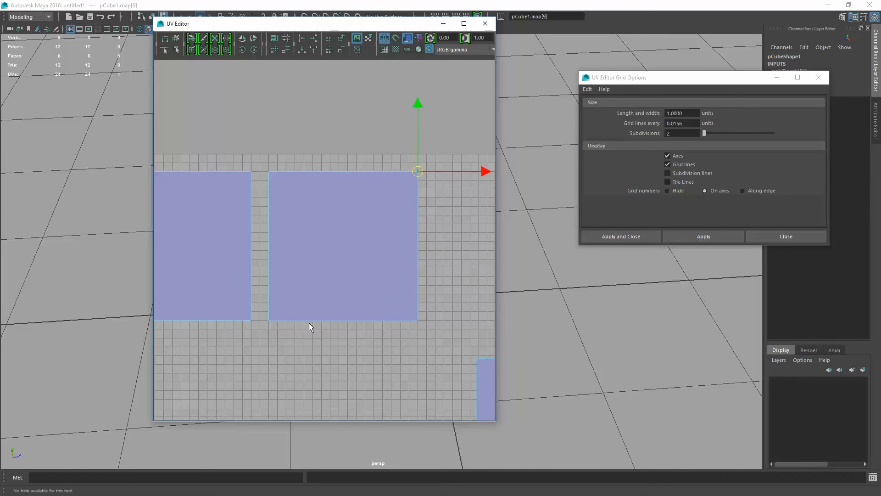
Step: Move the remaining middle-row shell into the top row, snapped by its upper-left corner two grid cells beside the second shell
alt+middle_drag(358, 331, 285, 244)
scroll(383, 282, down, 3)
drag(321, 220, 404, 330)
key(d)
click(337, 251)
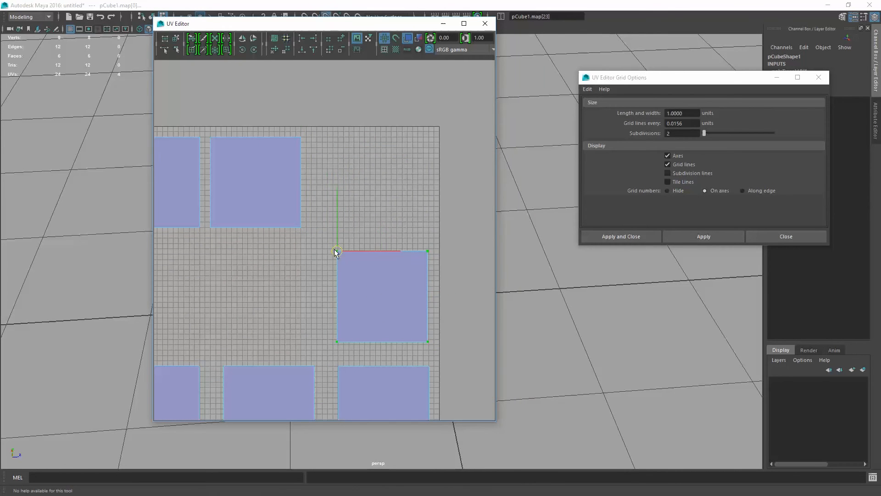
drag(338, 251, 312, 137)
alt+right_drag(290, 189, 549, 220)
click(408, 239)
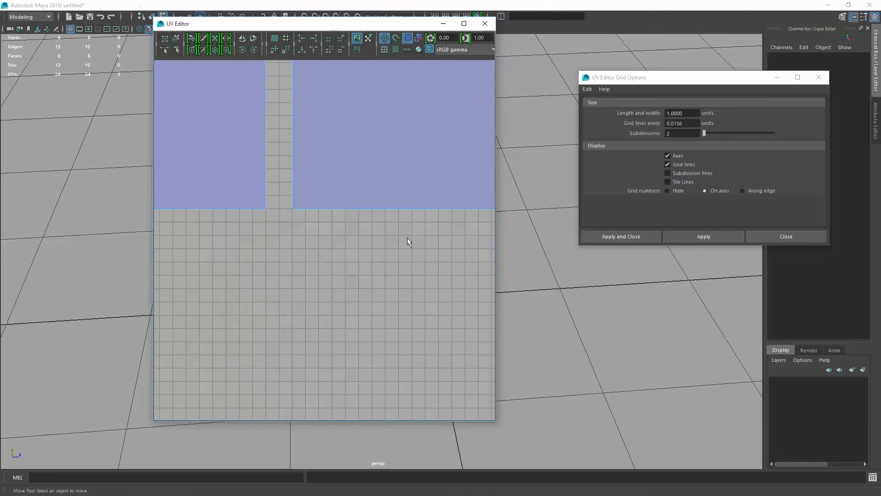
Step: Move the bottom-row left shell up and snap it two grid cells below the first top-row shell
alt+middle_drag(408, 239, 253, 269)
alt+middle_drag(382, 173, 488, 281)
alt+right_drag(355, 287, 261, 274)
alt+middle_drag(264, 273, 398, 107)
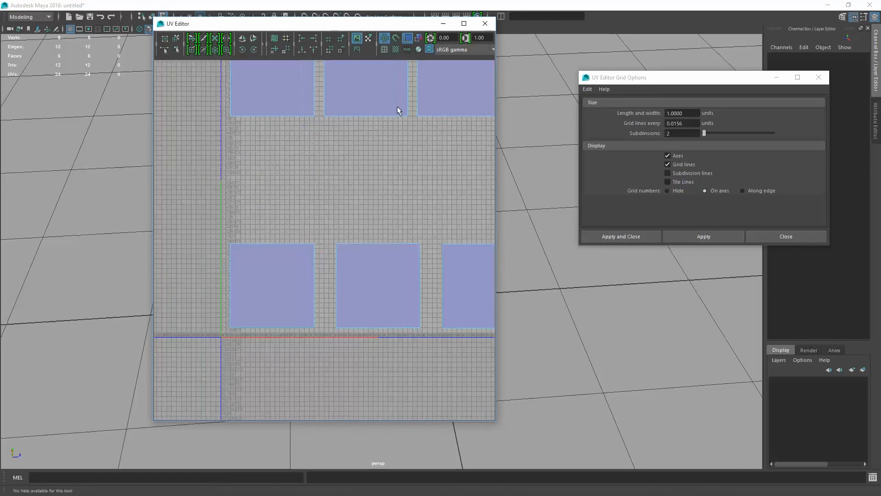
drag(220, 220, 320, 348)
key(d)
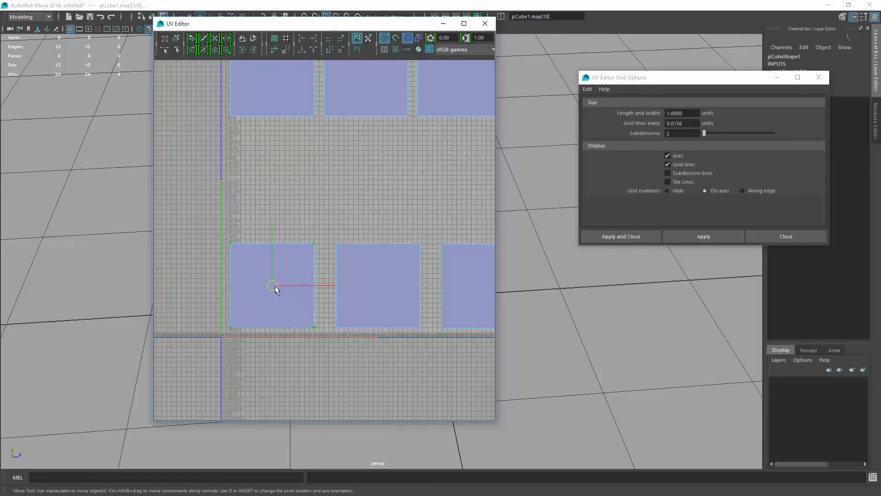
key(v)
drag(274, 287, 231, 131)
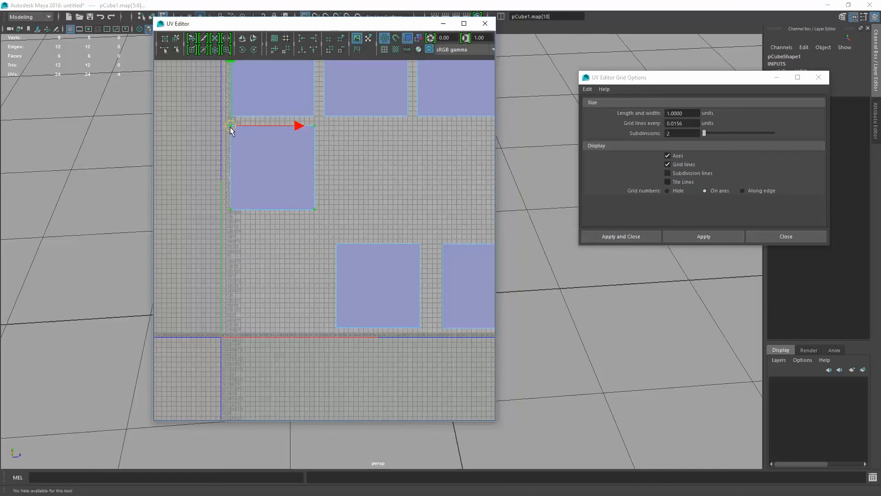
click(365, 175)
Step: Move the bottom-row middle shell up and snap it two grid cells below the second top-row shell
alt+right_drag(326, 171, 371, 169)
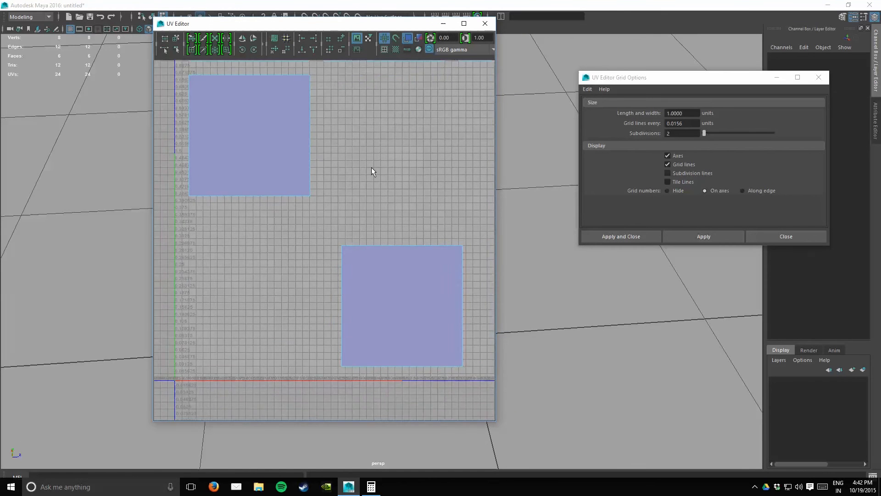
alt+middle_drag(370, 169, 341, 194)
drag(308, 230, 462, 424)
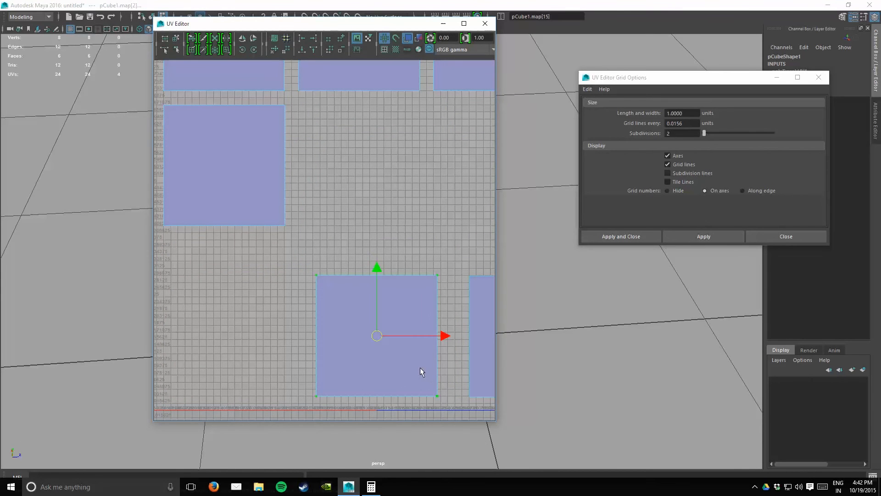
key(d)
drag(376, 335, 300, 105)
Step: Move the last bottom-row shell up and snap it two grid cells below the third top-row shell
alt+right_drag(408, 204, 325, 187)
alt+middle_drag(325, 186, 240, 149)
drag(332, 204, 475, 352)
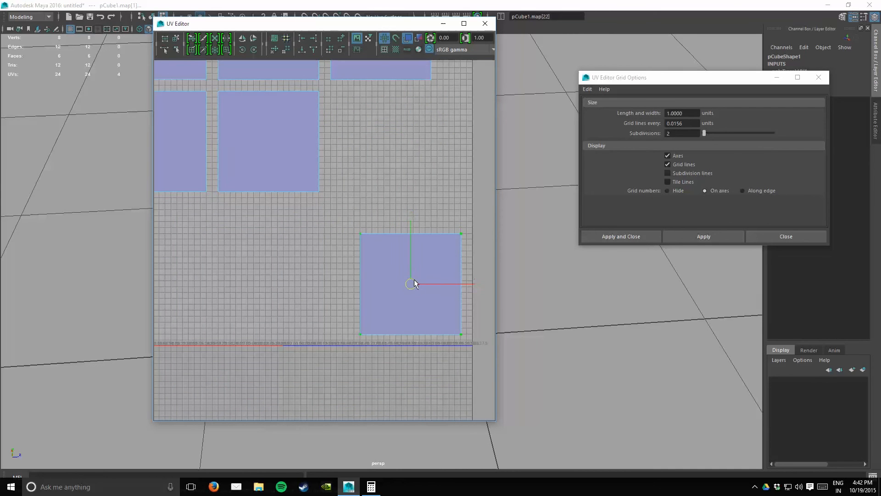
key(d)
drag(413, 283, 335, 91)
Step: Review the finished six-shell layout, and close the UV Editor and its grid options
click(454, 122)
alt+right_drag(420, 149, 310, 208)
alt+middle_drag(322, 178, 350, 224)
alt+right_drag(350, 224, 316, 210)
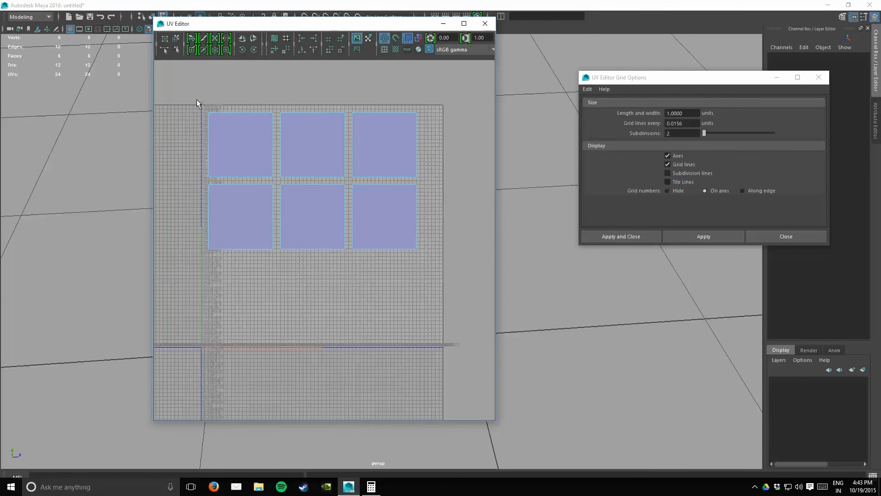
drag(197, 97, 432, 293)
click(254, 159)
click(485, 24)
click(694, 237)
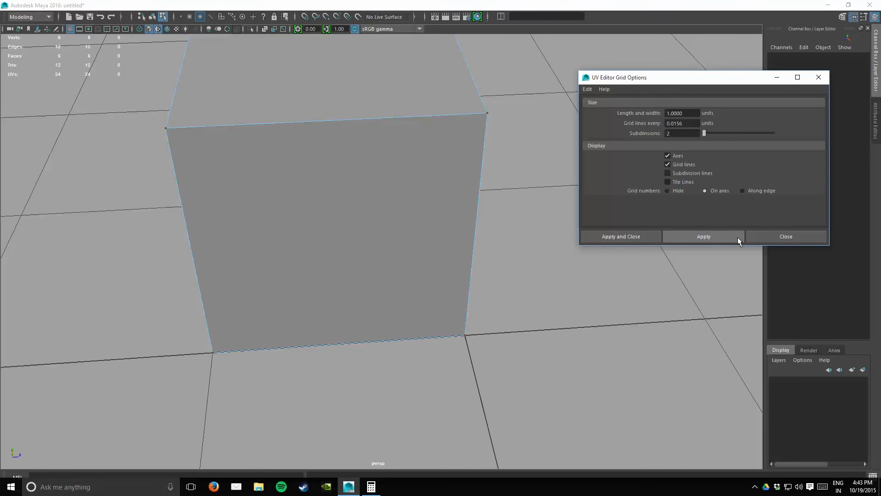
click(755, 237)
Step: Return the cube to object mode and delete its construction history
scroll(359, 160, down, 1)
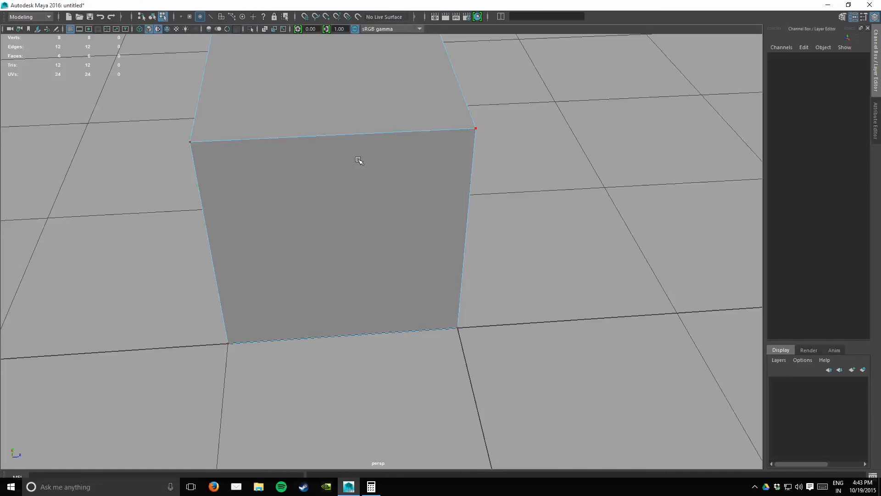
right_drag(345, 156, 391, 138)
click(391, 138)
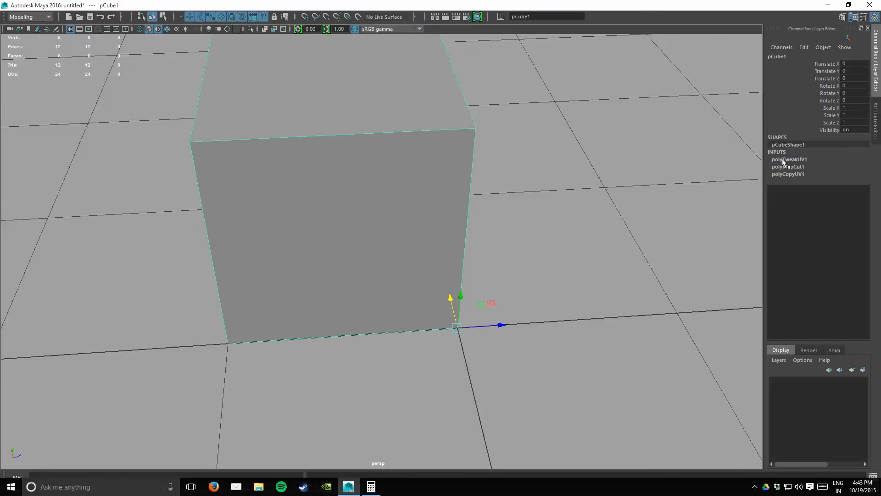
right_drag(418, 174, 385, 159)
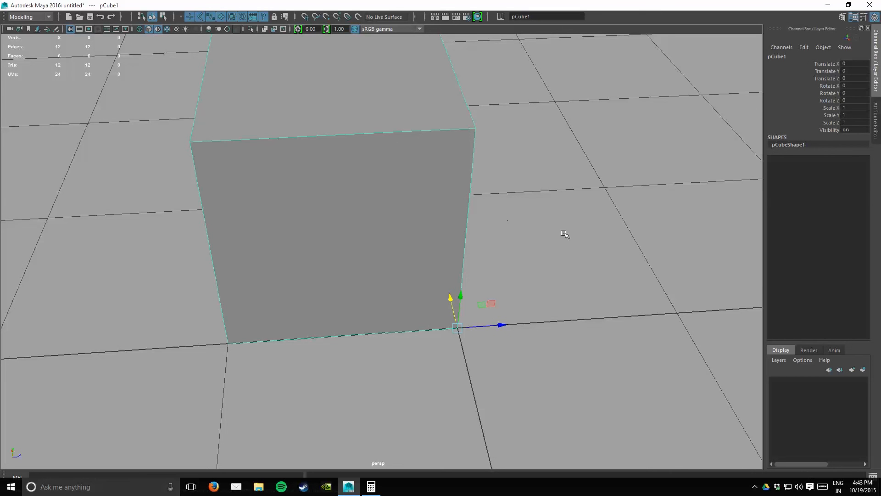
Step: Move the cube 100 units along Z and snap its pivot to the cube's corner at the grid origin
alt+right_drag(563, 233, 436, 267)
mouse_move(472, 266)
alt+mouse_down()
mouse_move(459, 251)
mouse_move(415, 254)
mouse_move(467, 249)
alt+mouse_up()
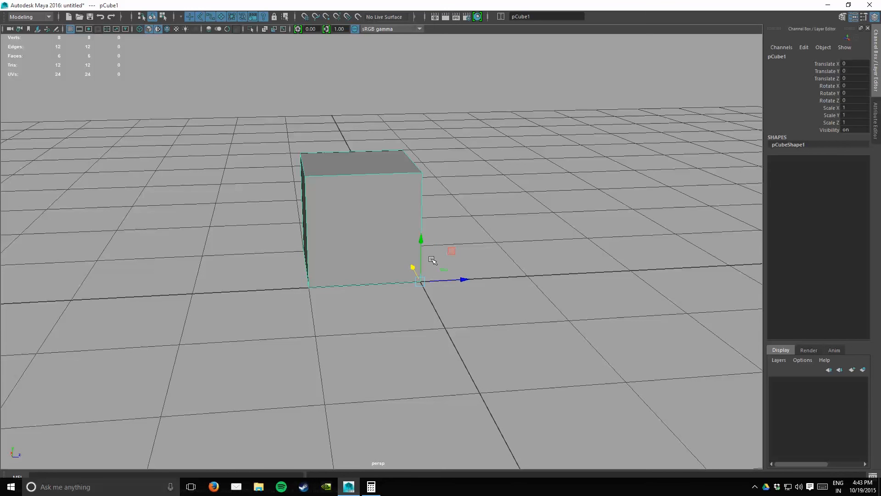
key(e)
mouse_move(420, 281)
mouse_down()
mouse_move(279, 309)
mouse_move(336, 289)
mouse_move(422, 282)
mouse_up()
key(x)
click(443, 285)
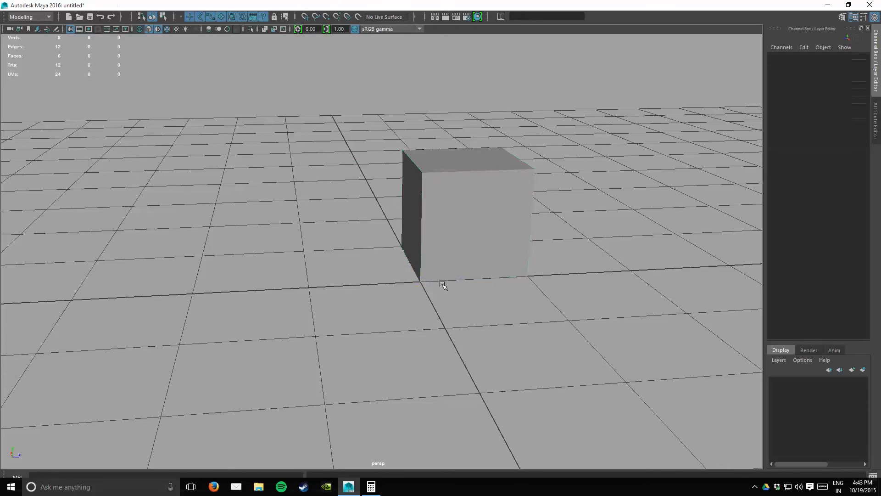
click(452, 270)
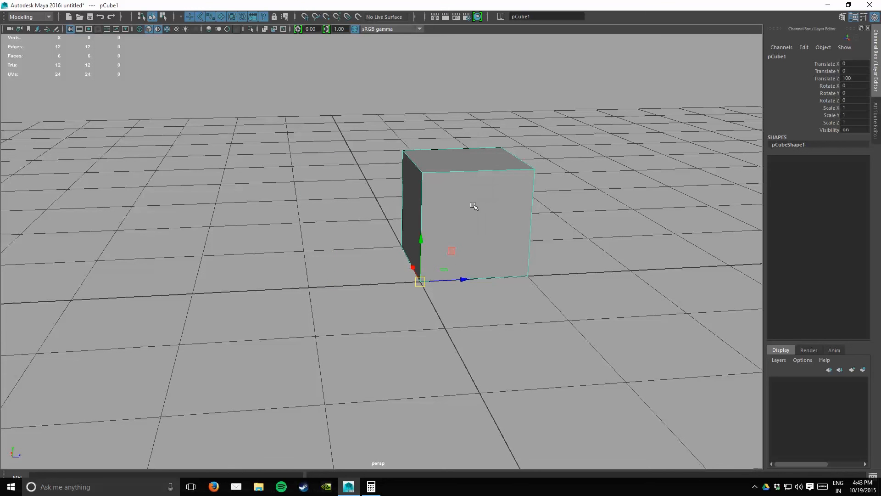
Step: Freeze the transformations of the moved cube
key(space)
click(424, 170)
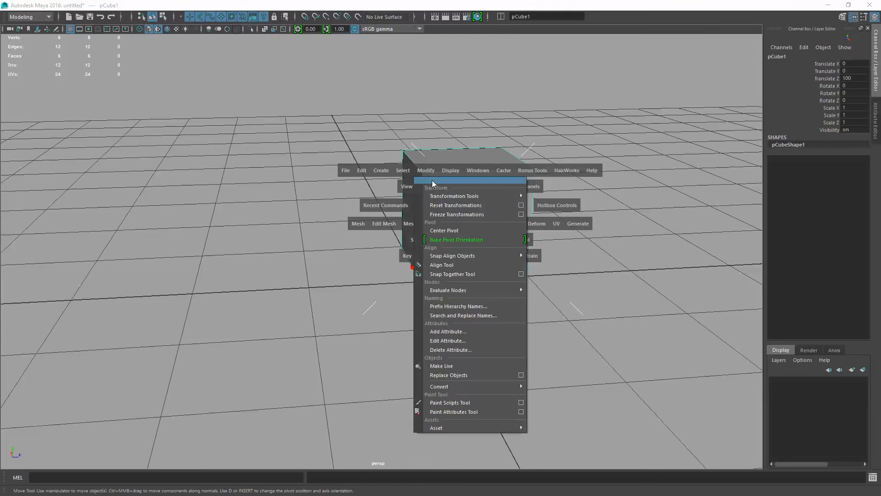
click(450, 215)
click(592, 238)
click(511, 245)
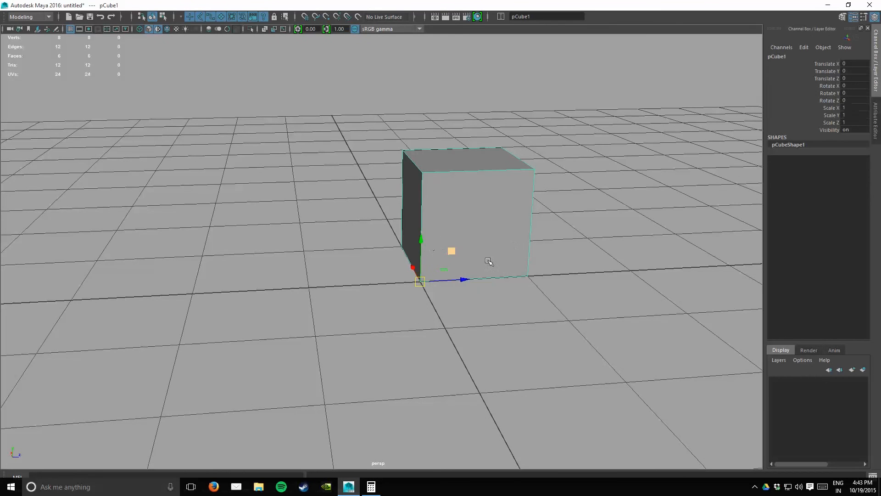
Step: Rename the cube to ModularUE4_geo
double_click(781, 57)
text(ModularUE4_geo)
key(Return)
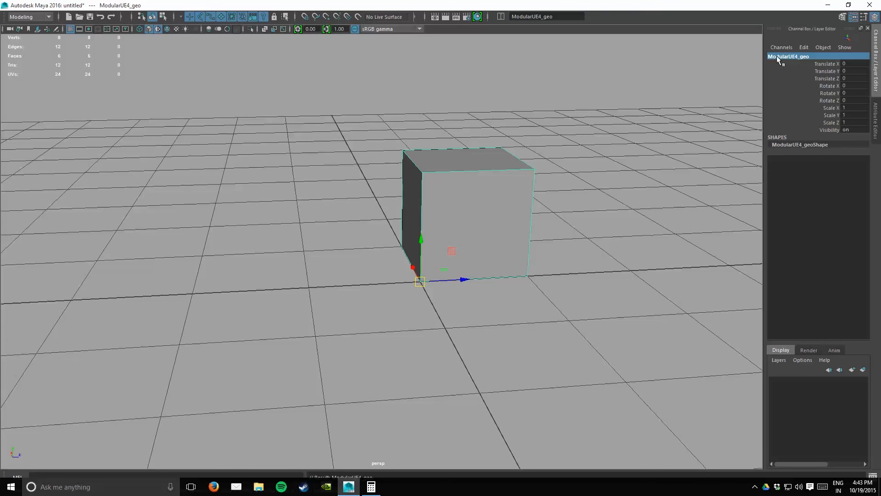
click(550, 189)
click(492, 210)
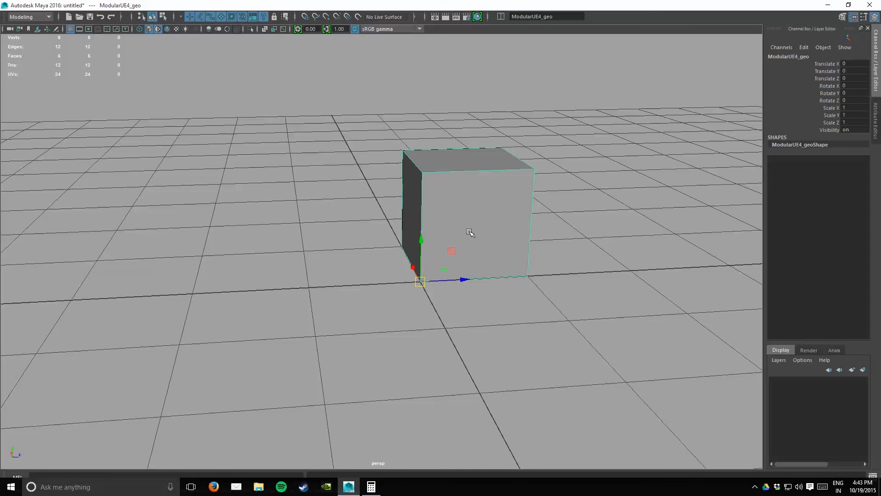